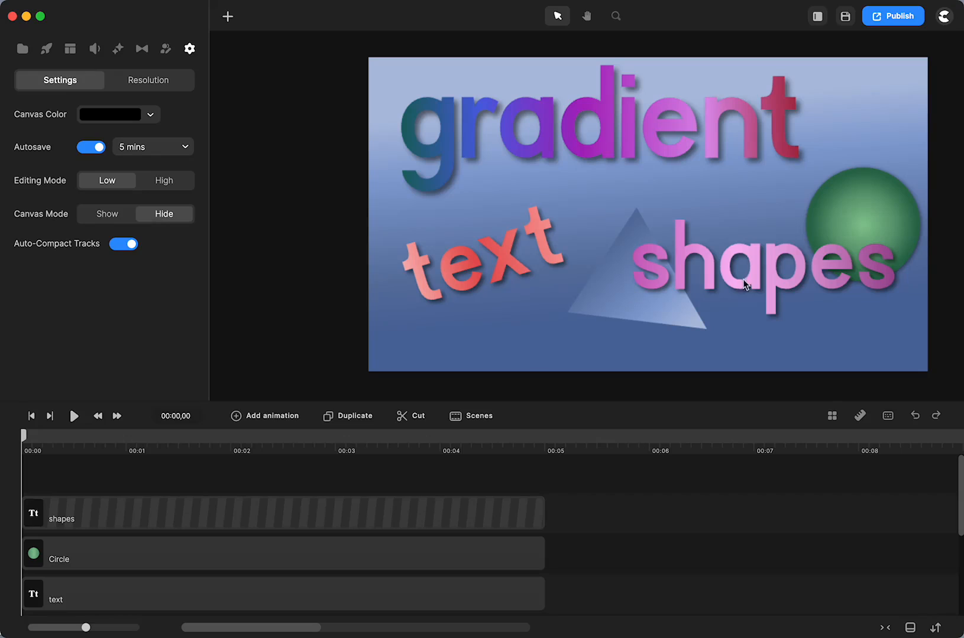
# Add a rectangle at 00:05,11 on the timeline, just past the text clips, and enlarge it to cover the whole canvas.
pyautogui.click(583, 441)
pyautogui.scroll(-1, 665, 567)
pyautogui.scroll(-5, 665, 568)
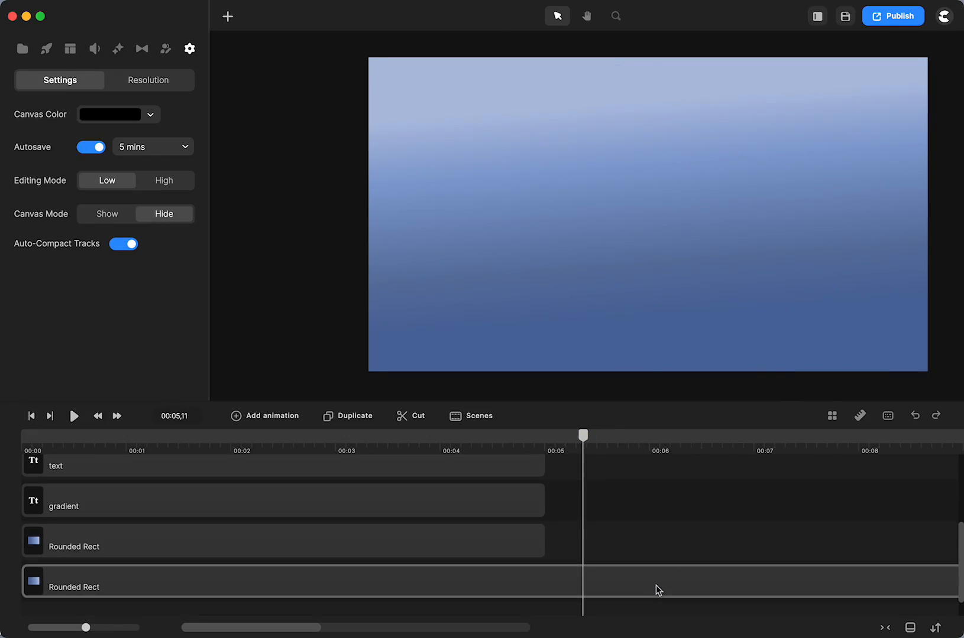
pyautogui.click(657, 588)
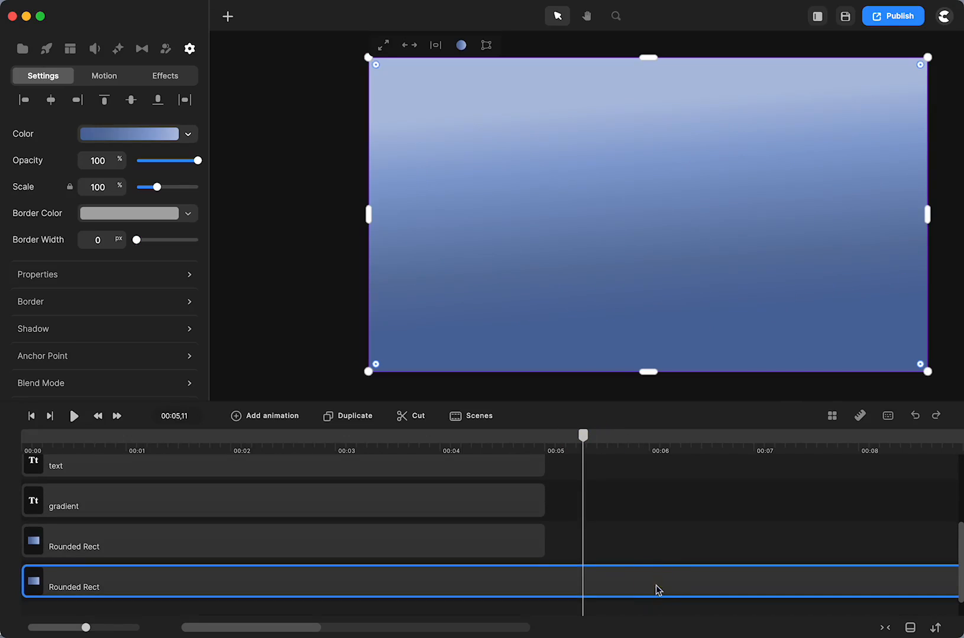
pyautogui.click(228, 17)
pyautogui.click(270, 98)
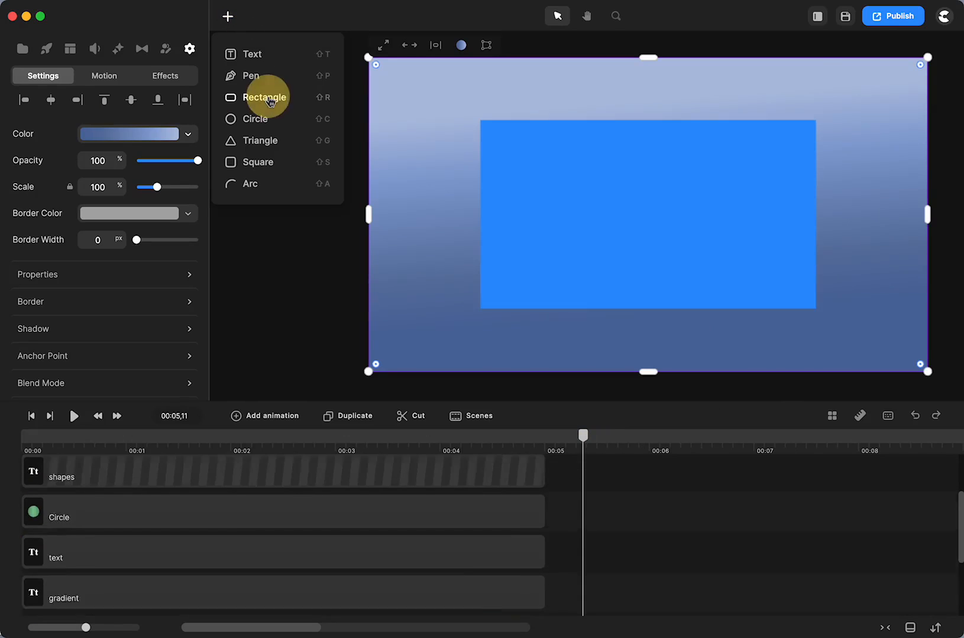
pyautogui.click(582, 204)
pyautogui.click(491, 106)
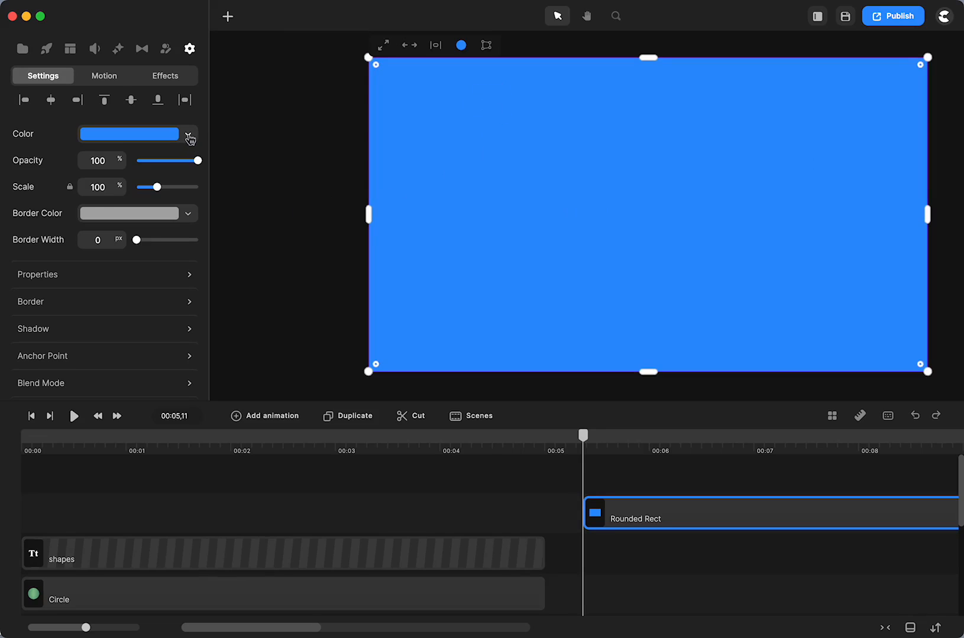
# Try the linear and radial fill types on the new rectangle and settle on a linear gradient.
pyautogui.click(623, 566)
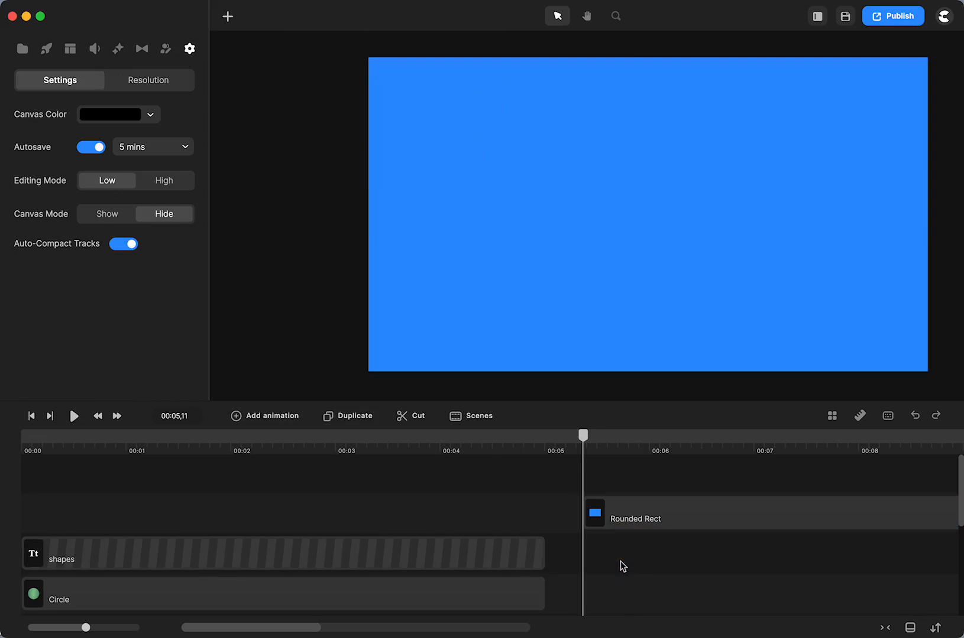
pyautogui.click(621, 521)
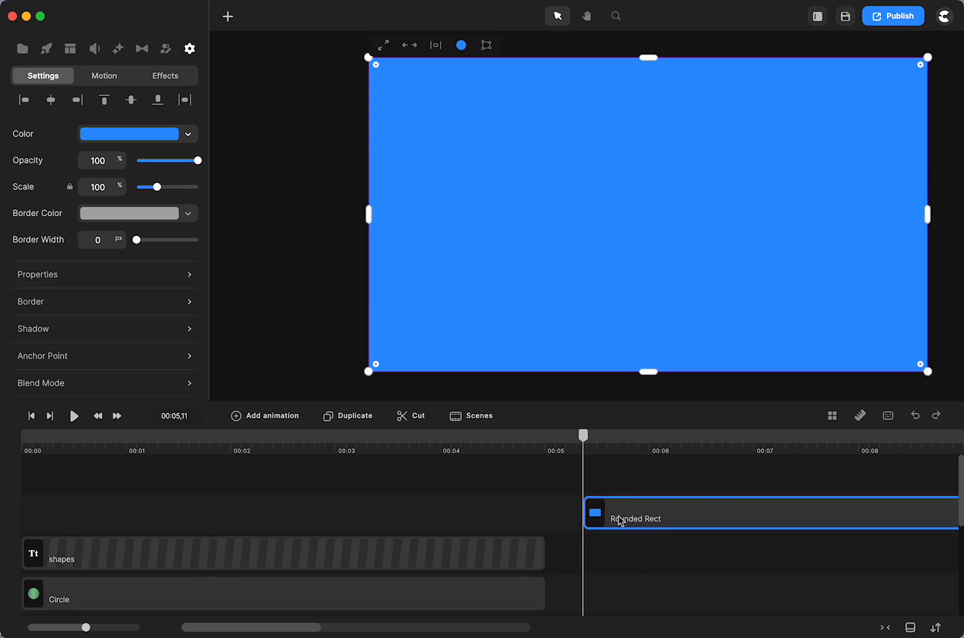
pyautogui.click(188, 135)
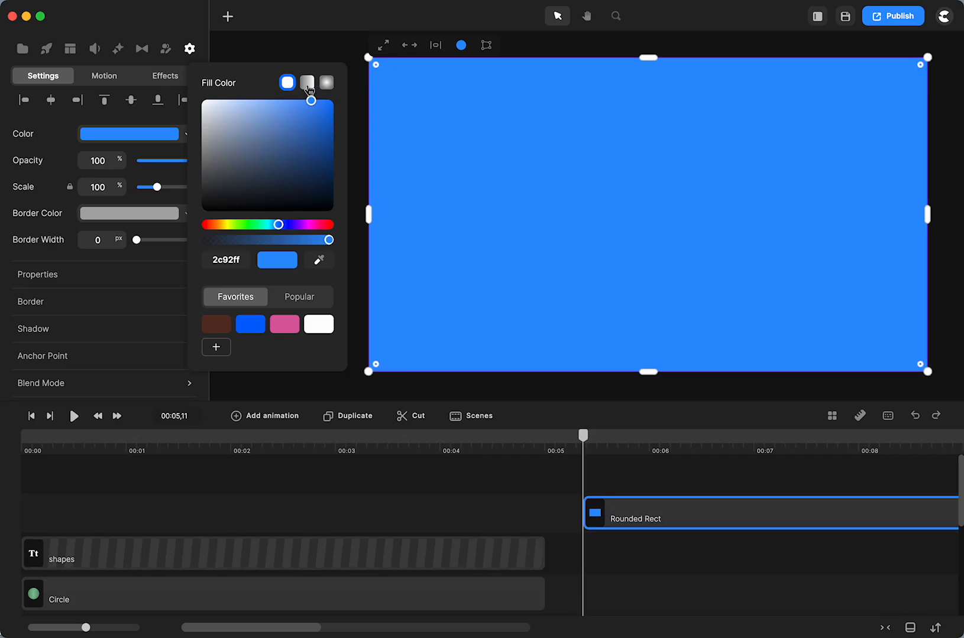
pyautogui.click(308, 84)
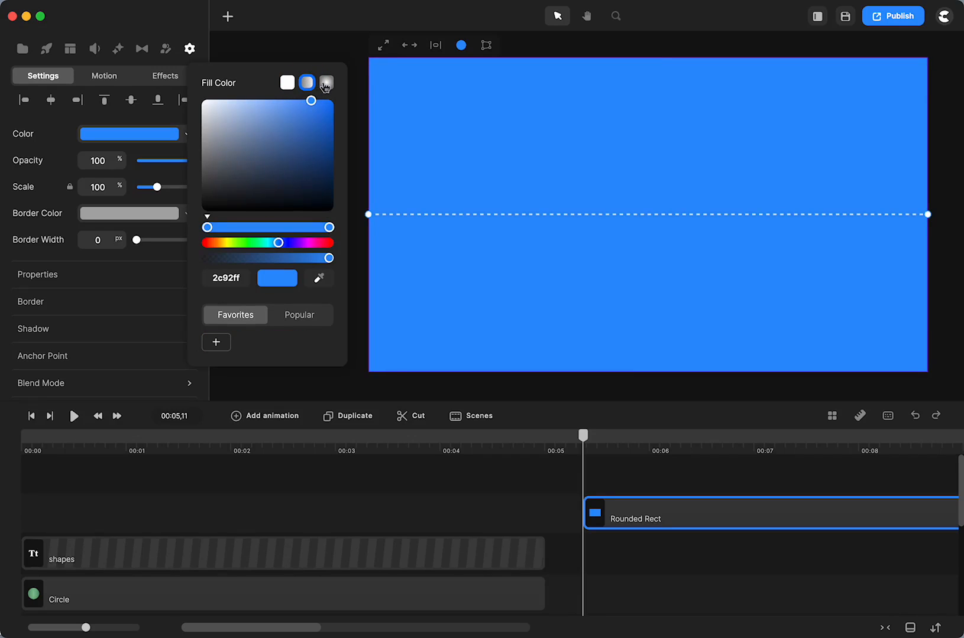
pyautogui.click(326, 83)
pyautogui.click(308, 84)
# Run the rectangle's gradient vertically, starting near the canvas's lower edge, and set its end color to near-black 00070f.
pyautogui.click(330, 227)
pyautogui.moveTo(370, 214); pyautogui.dragTo(604, 363)
pyautogui.moveTo(928, 214); pyautogui.dragTo(603, 135)
pyautogui.click(329, 206)
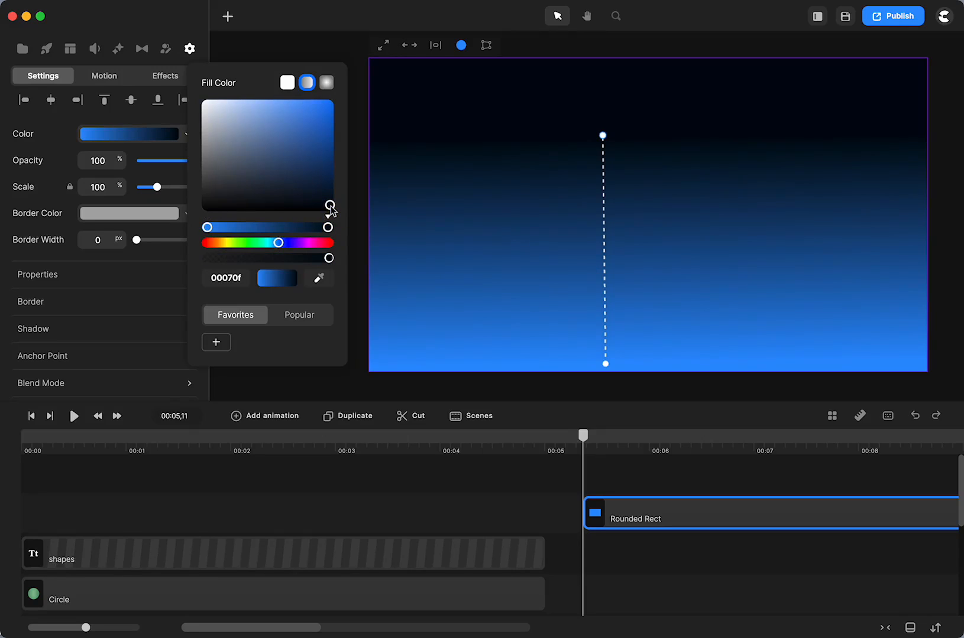
# Set the gradient's end color to light blue 8ebdf2 and its start color to dark navy 041f3a.
pyautogui.click(208, 228)
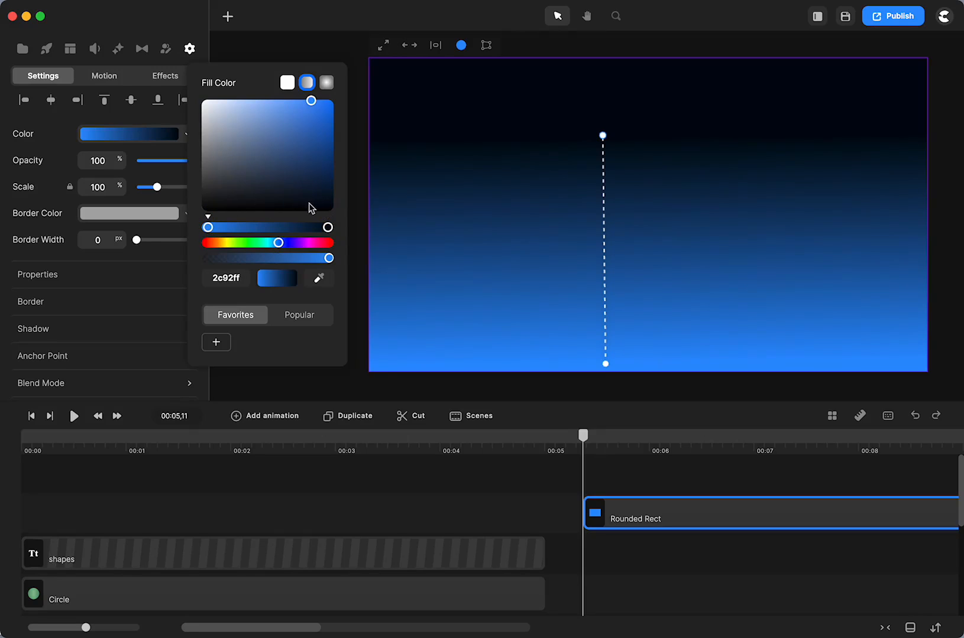
pyautogui.click(330, 206)
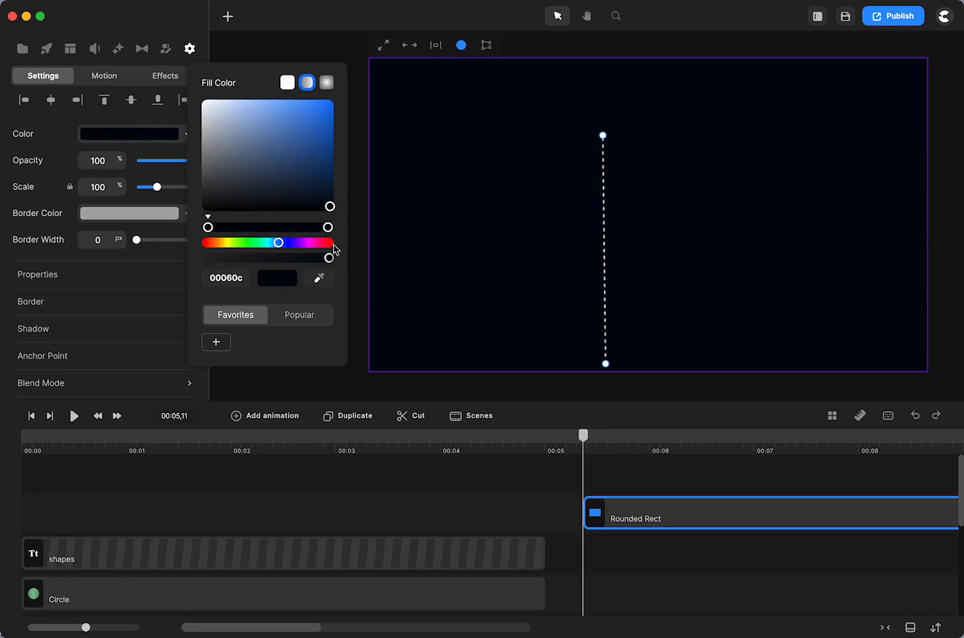
pyautogui.click(328, 228)
pyautogui.click(256, 107)
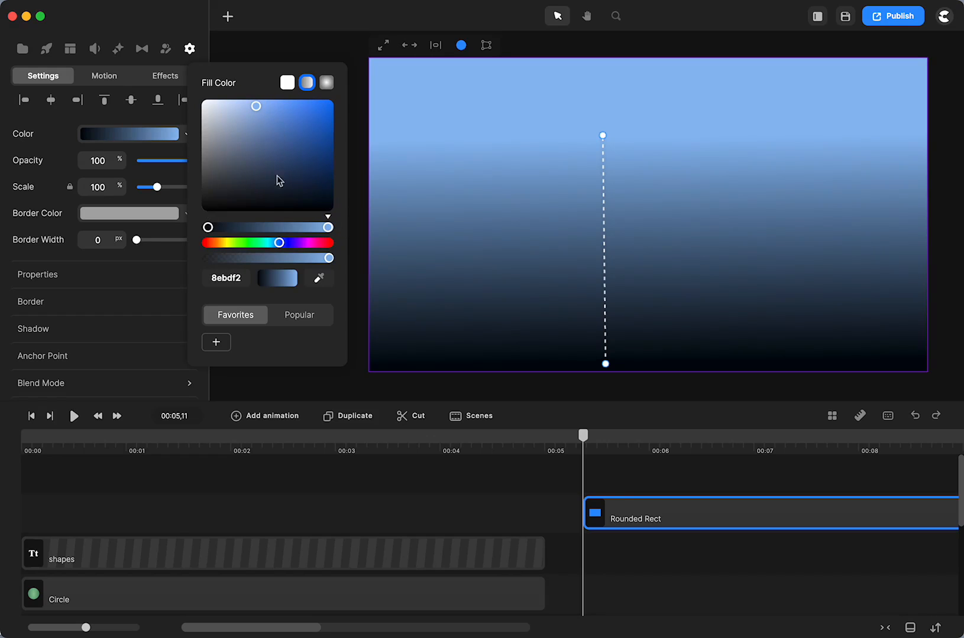
pyautogui.click(208, 228)
pyautogui.moveTo(334, 208); pyautogui.dragTo(323, 187)
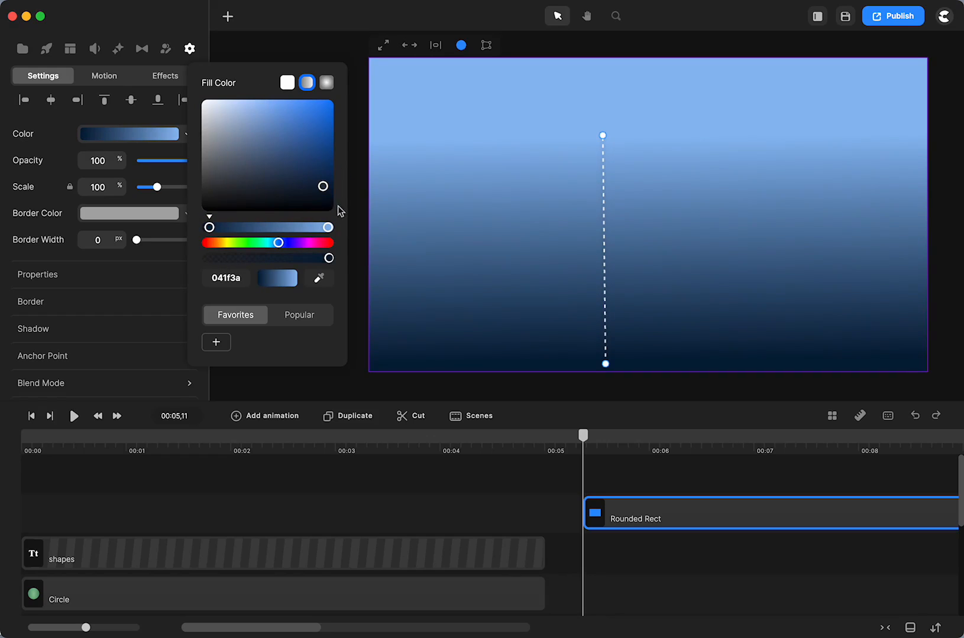
# Add a color stop midway along the rectangle's gradient and set it to medium blue 3d7bba.
pyautogui.click(266, 228)
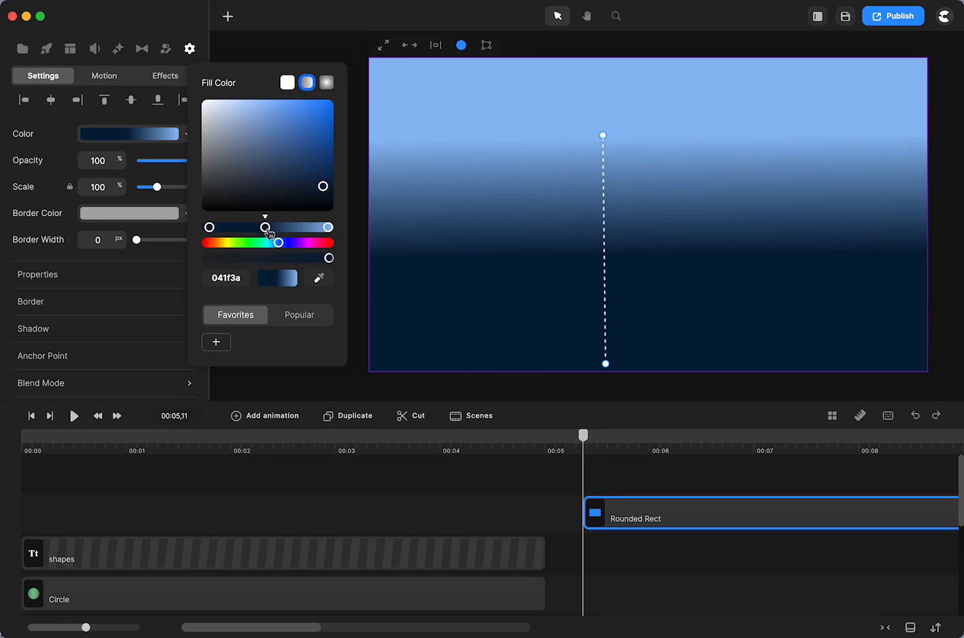
pyautogui.click(281, 119)
pyautogui.moveTo(282, 119); pyautogui.dragTo(290, 130)
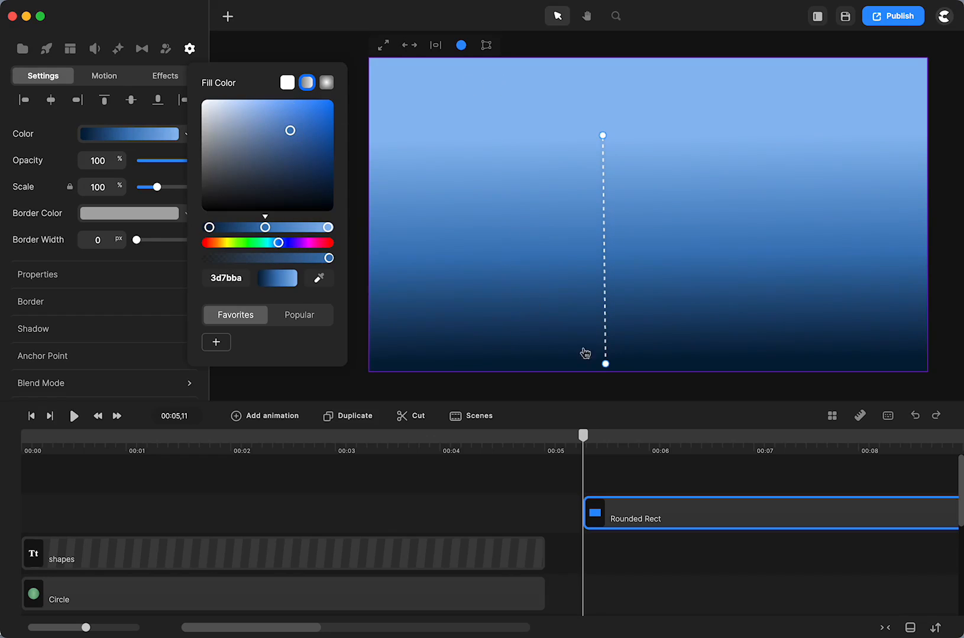
# Extend the gradient's dark end slightly past the canvas's lower edge and shift the rectangle's clip to start just before the playhead.
pyautogui.moveTo(604, 363)
pyautogui.mouseDown()
pyautogui.moveTo(598, 283)
pyautogui.moveTo(606, 286)
pyautogui.moveTo(607, 376)
pyautogui.mouseUp()
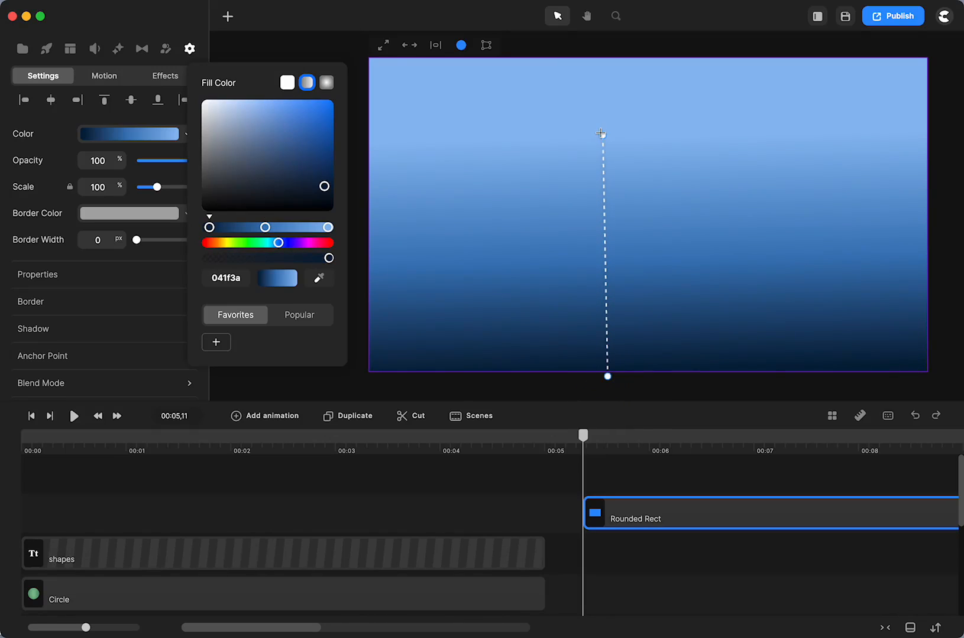
pyautogui.moveTo(601, 134)
pyautogui.mouseDown()
pyautogui.moveTo(621, 132)
pyautogui.moveTo(637, 112)
pyautogui.moveTo(624, 139)
pyautogui.moveTo(591, 141)
pyautogui.moveTo(603, 139)
pyautogui.mouseUp()
pyautogui.moveTo(645, 521); pyautogui.dragTo(674, 523)
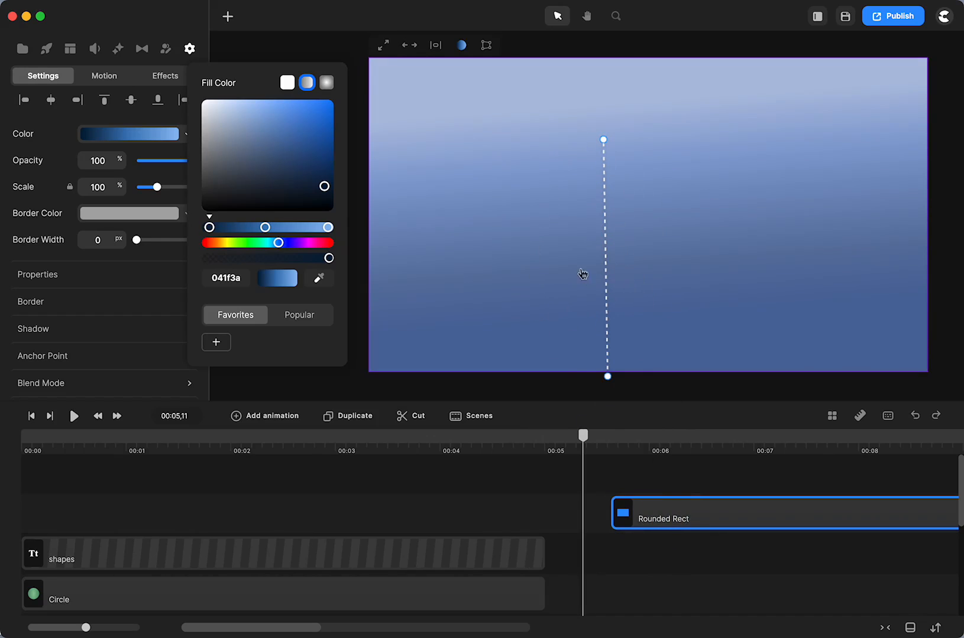
pyautogui.moveTo(686, 493); pyautogui.dragTo(645, 509)
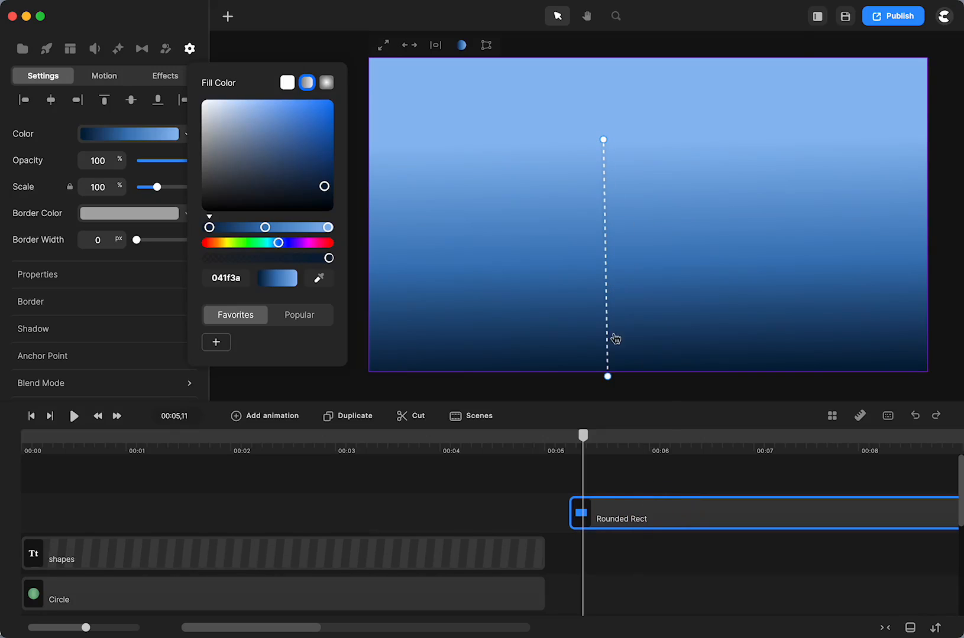
# Turn the rectangle's gradient horizontal, with light blue at the canvas's left edge and dark navy near its right edge.
pyautogui.moveTo(607, 376); pyautogui.dragTo(897, 193)
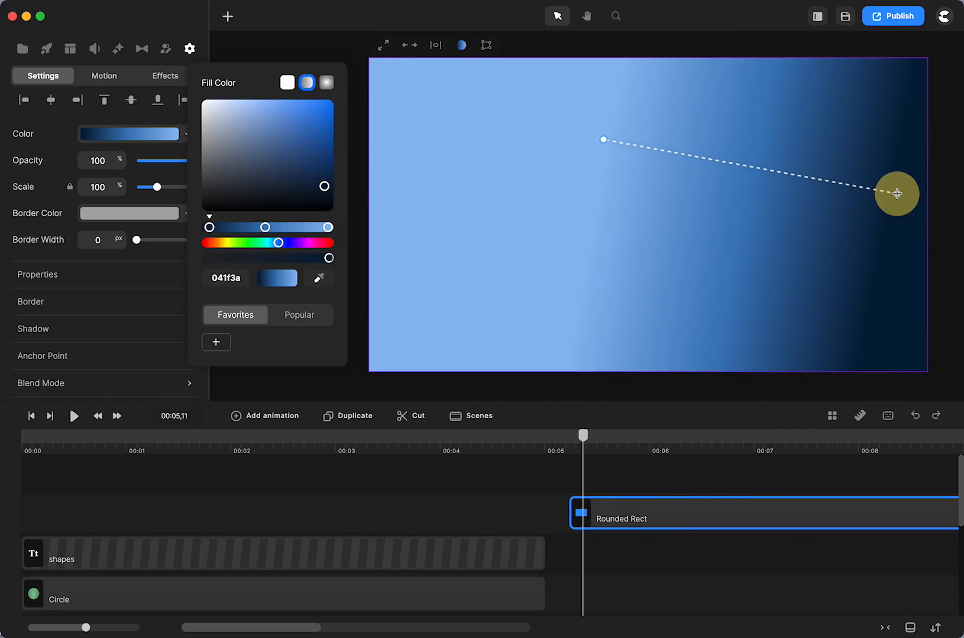
pyautogui.moveTo(604, 138); pyautogui.dragTo(379, 194)
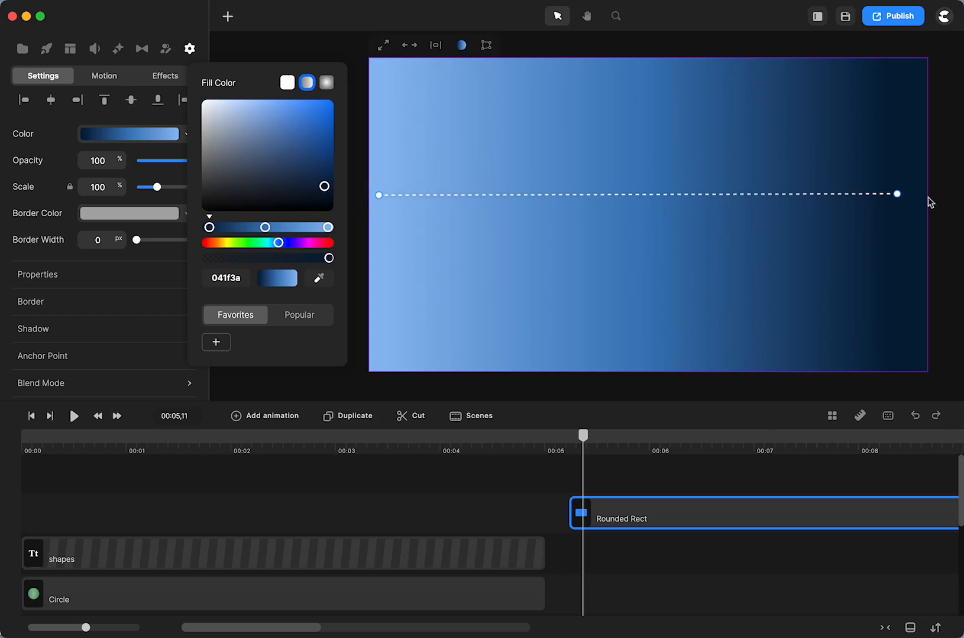
pyautogui.moveTo(897, 194)
pyautogui.mouseDown()
pyautogui.moveTo(766, 198)
pyautogui.moveTo(963, 199)
pyautogui.moveTo(667, 196)
pyautogui.moveTo(899, 196)
pyautogui.moveTo(891, 198)
pyautogui.mouseUp()
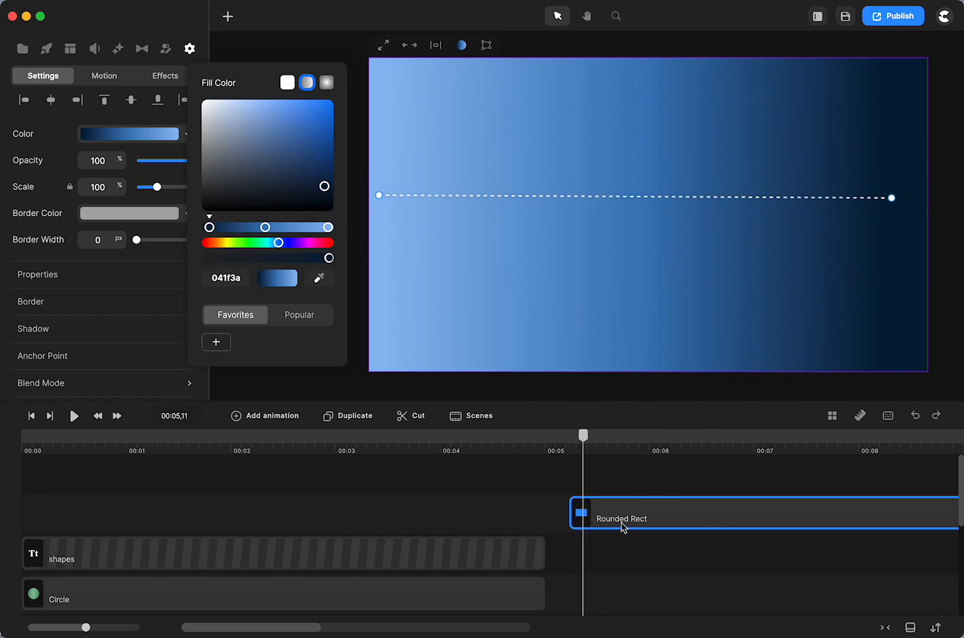
# Delete the gradient rectangle and return the playhead to the start of the timeline.
pyautogui.press('Delete')
pyautogui.click(32, 417)
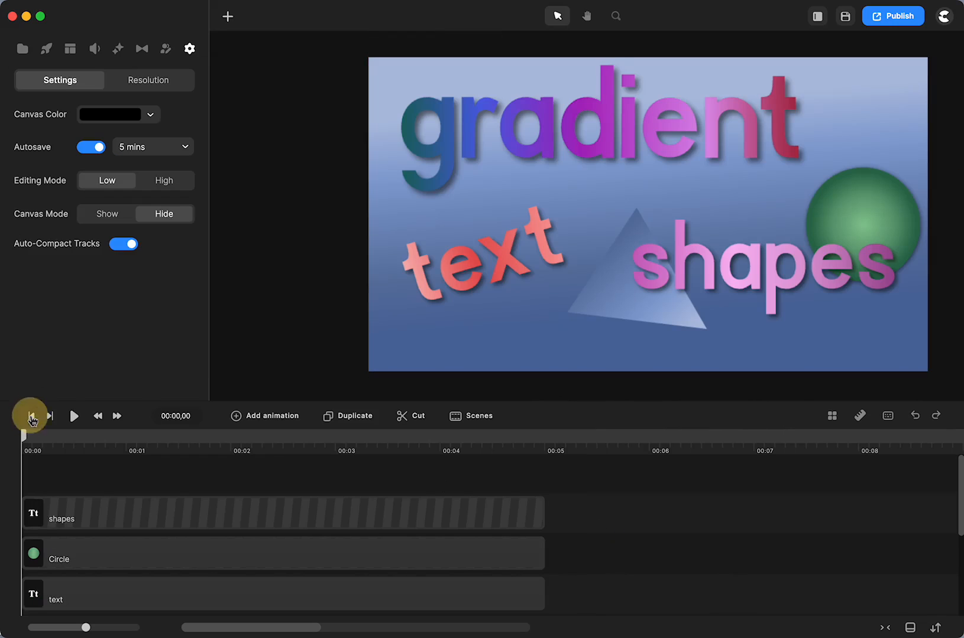
# Level the color gradient of the "gradient" text by moving its red end slightly inward and down.
pyautogui.click(548, 151)
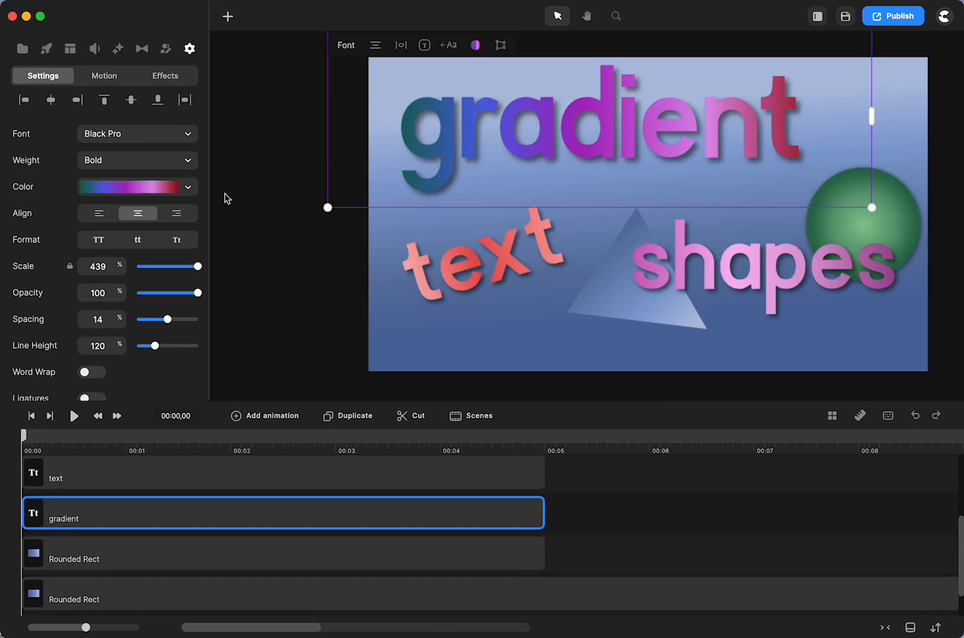
pyautogui.click(188, 190)
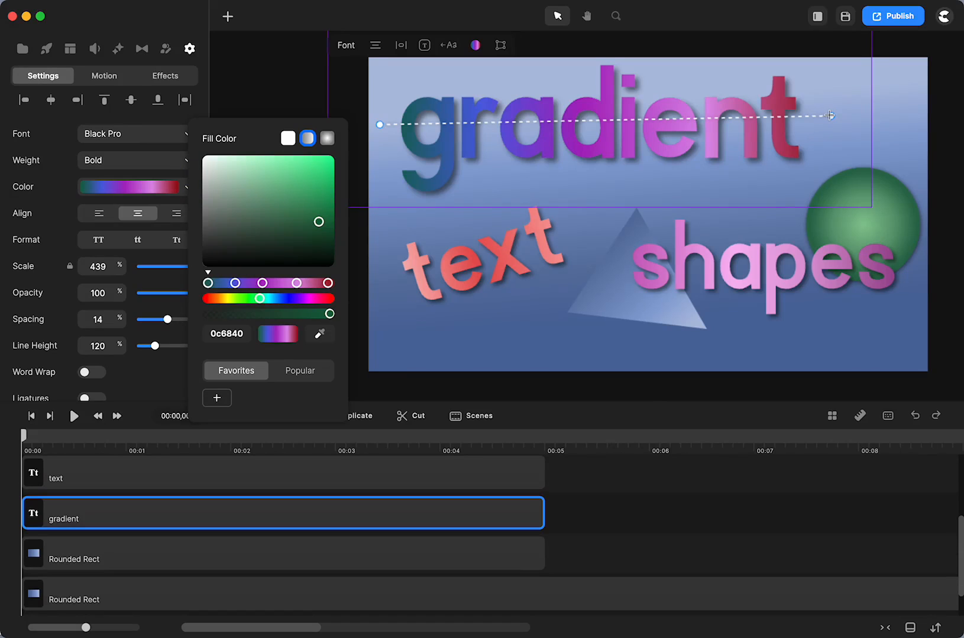
pyautogui.moveTo(829, 115)
pyautogui.mouseDown()
pyautogui.moveTo(779, 119)
pyautogui.moveTo(860, 119)
pyautogui.moveTo(815, 119)
pyautogui.moveTo(823, 123)
pyautogui.mouseUp()
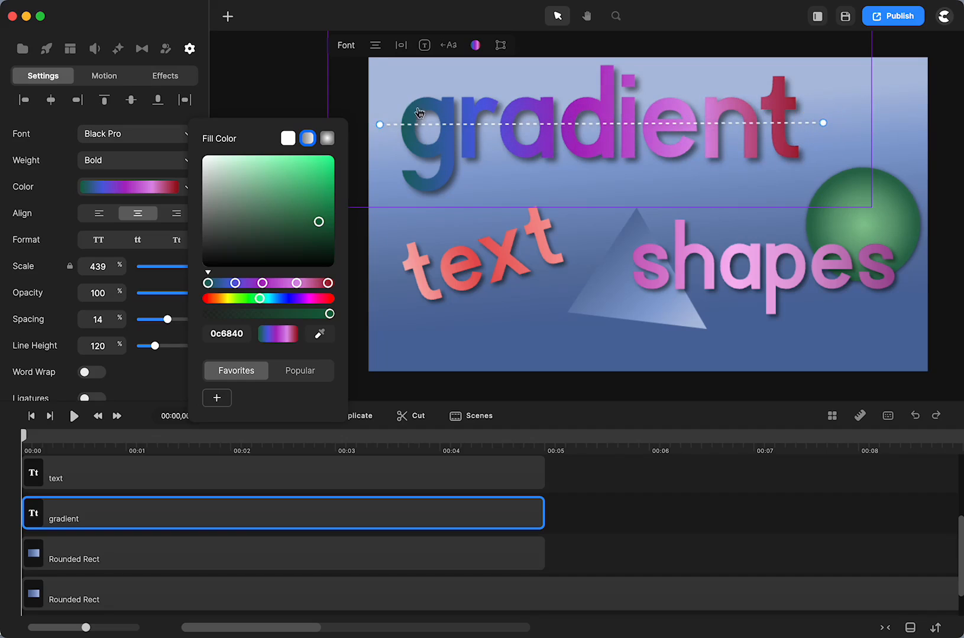
# Try moving the text gradient's green end onto the letter g and adding a green 0c6840 color stop, and undo both.
pyautogui.moveTo(383, 124); pyautogui.dragTo(416, 122)
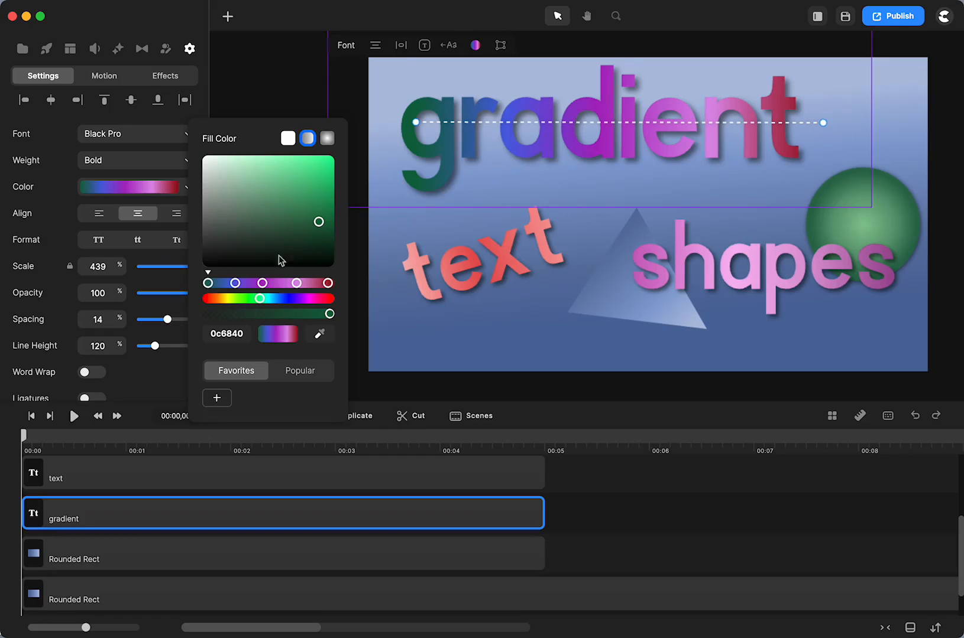
pyautogui.click(281, 284)
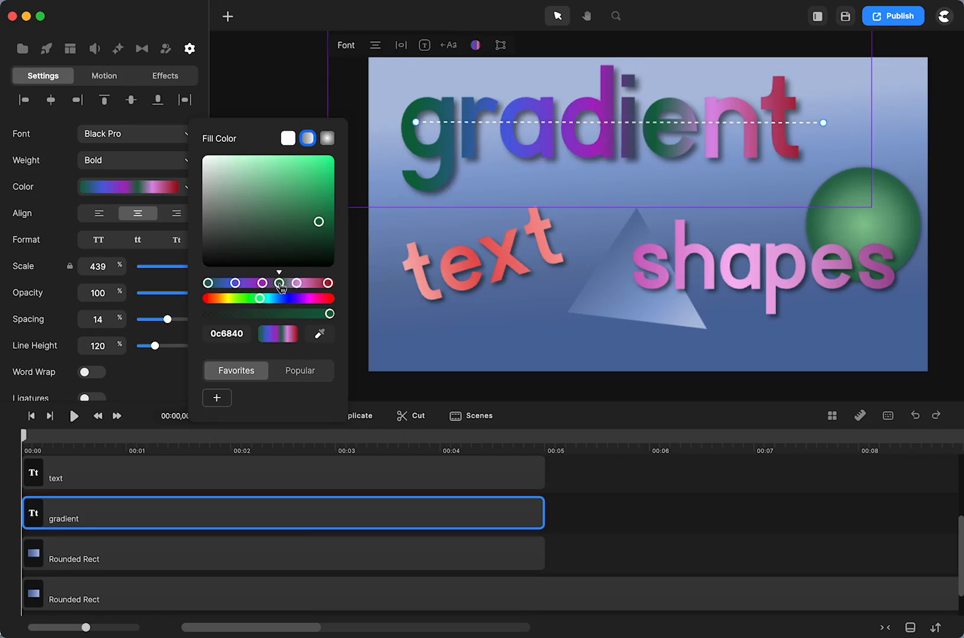
pyautogui.press('Delete')
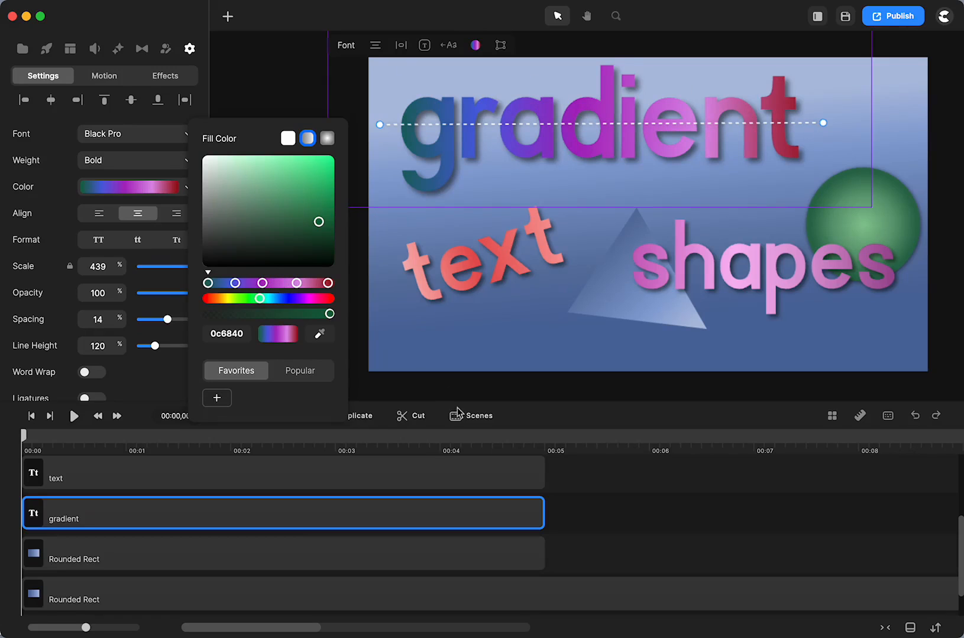
pyautogui.click(612, 497)
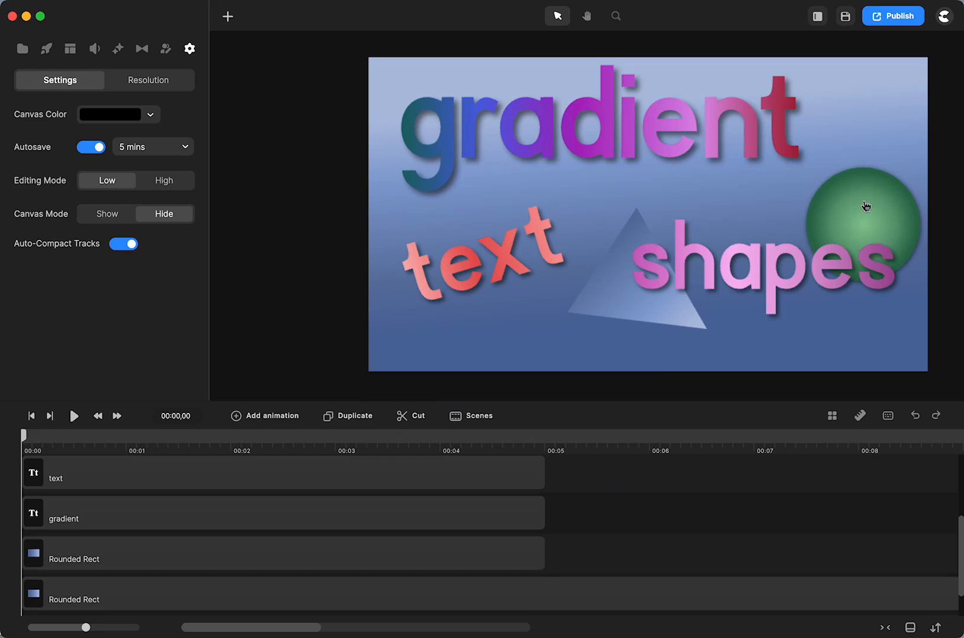
# Add a triangle shape to the canvas and move it over the word "text".
pyautogui.click(591, 300)
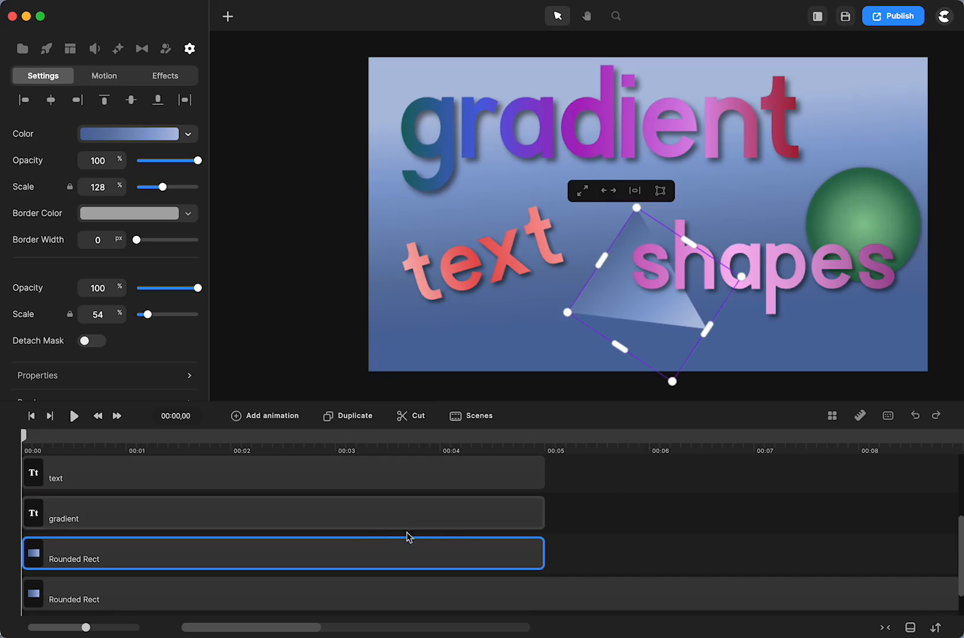
pyautogui.scroll(-2, 381, 535)
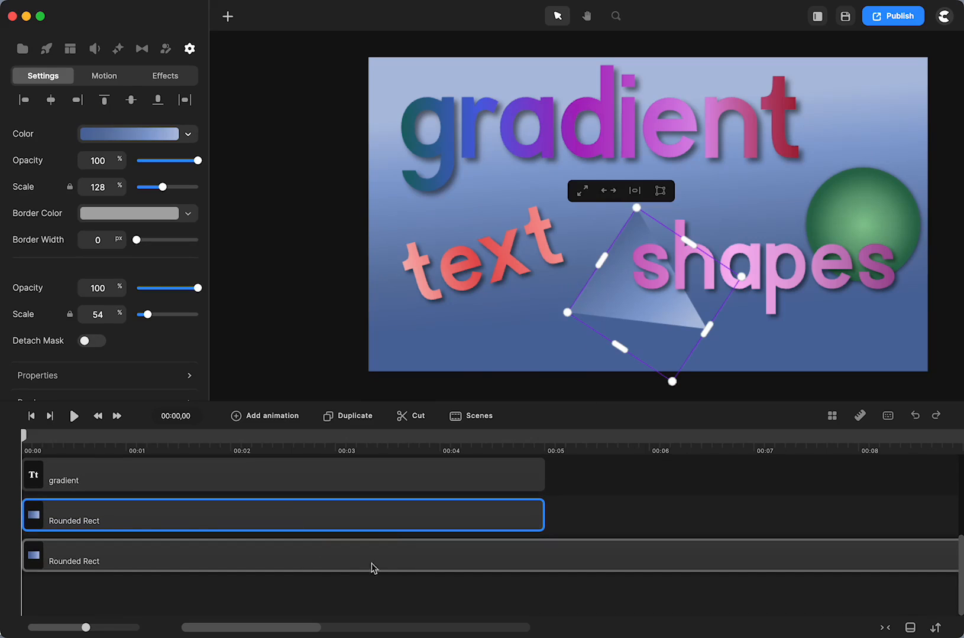
pyautogui.click(228, 17)
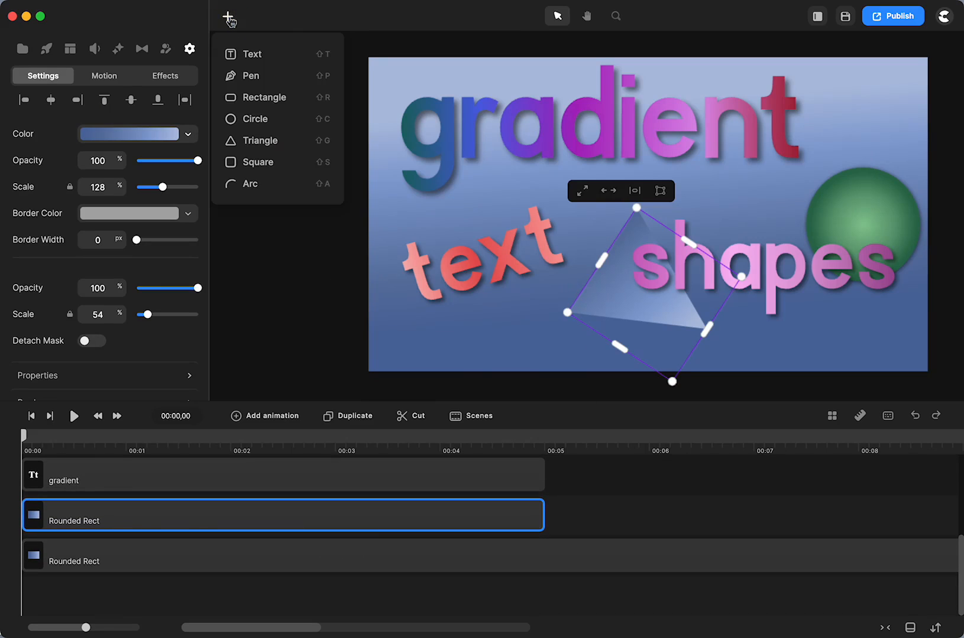
pyautogui.click(273, 140)
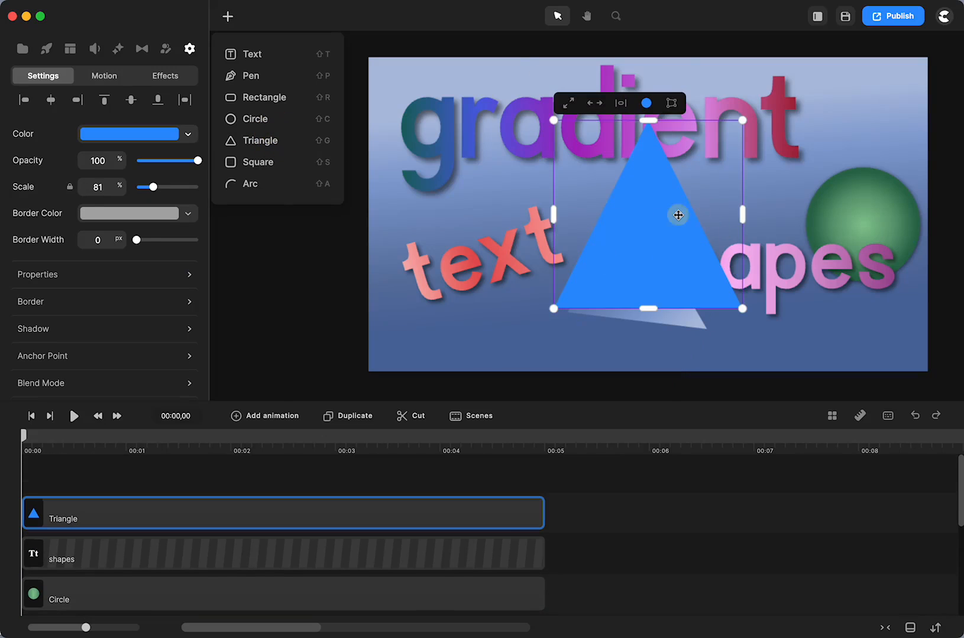
pyautogui.moveTo(678, 215); pyautogui.dragTo(543, 257)
# Duplicate the full-canvas background Rounded Rect layer and rename the copy as 1.
pyautogui.scroll(-5, 355, 584)
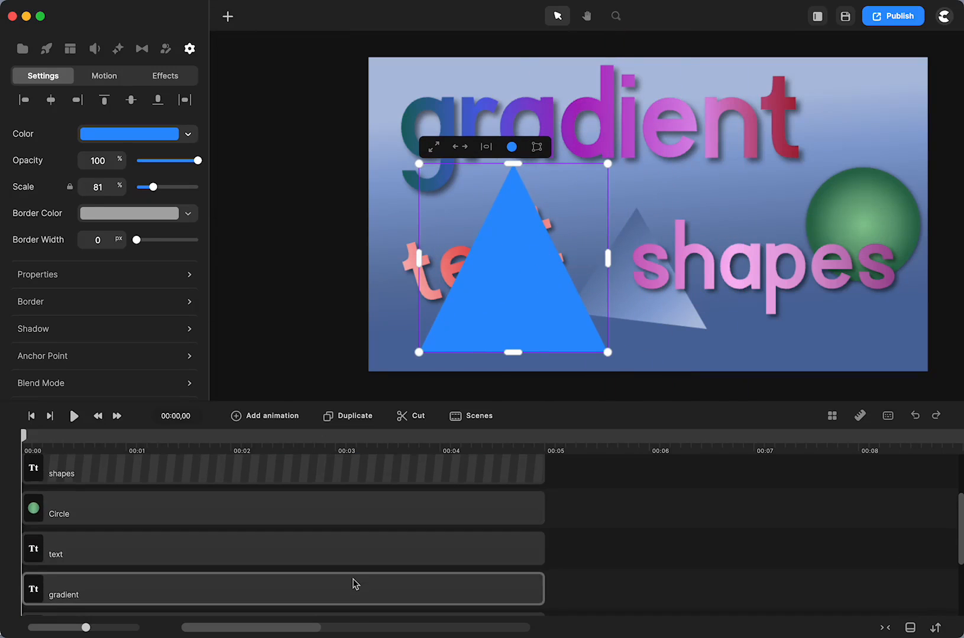
pyautogui.click(352, 567)
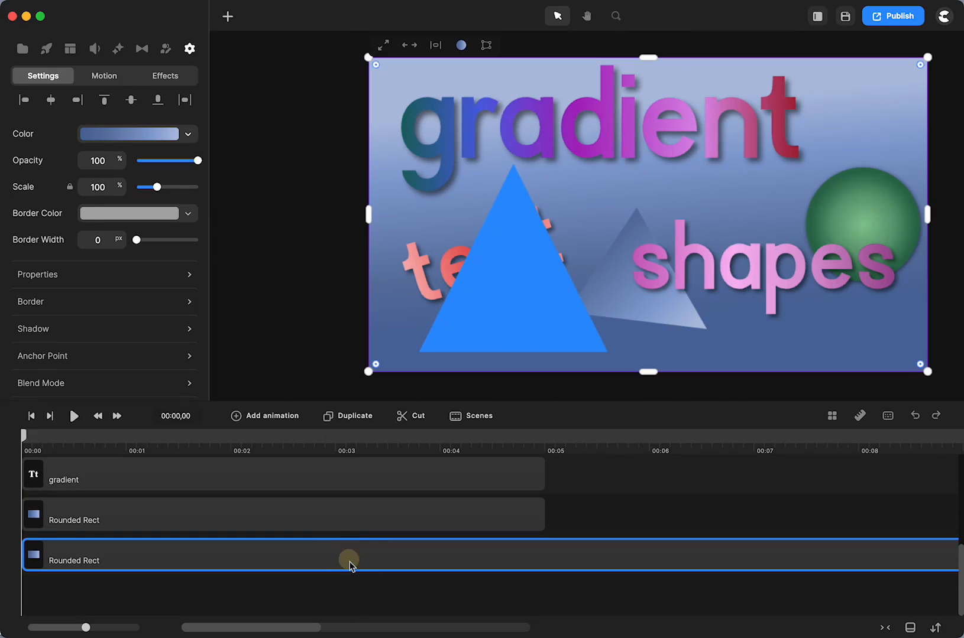
pyautogui.rightClick(249, 554)
pyautogui.click(280, 404)
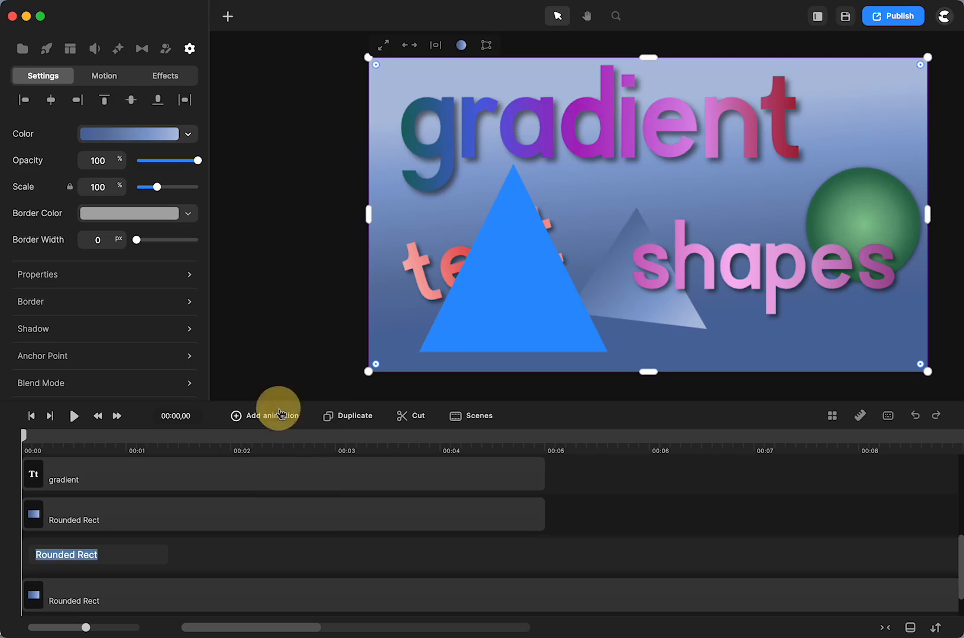
pyautogui.write('1')
pyautogui.click(664, 490)
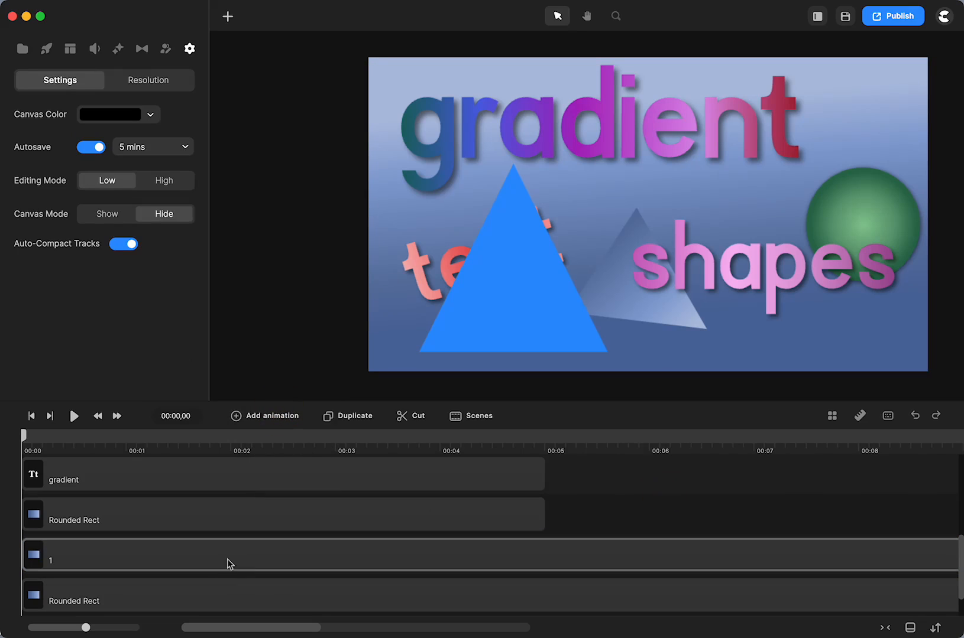
# Mask layer 1 with Triangle and move the masked layer to the top of the timeline.
pyautogui.click(296, 555)
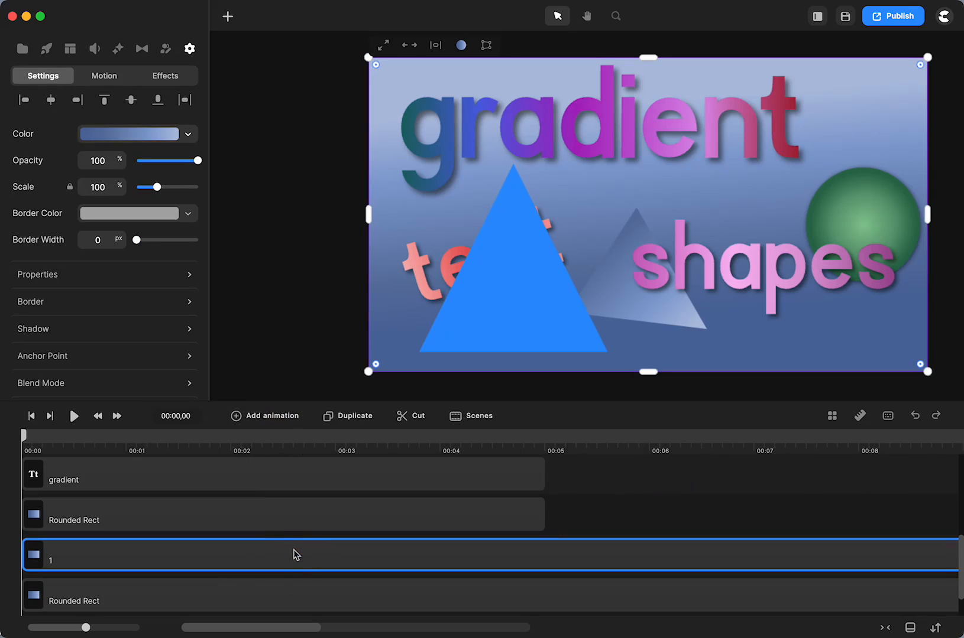
pyautogui.scroll(5, 296, 554)
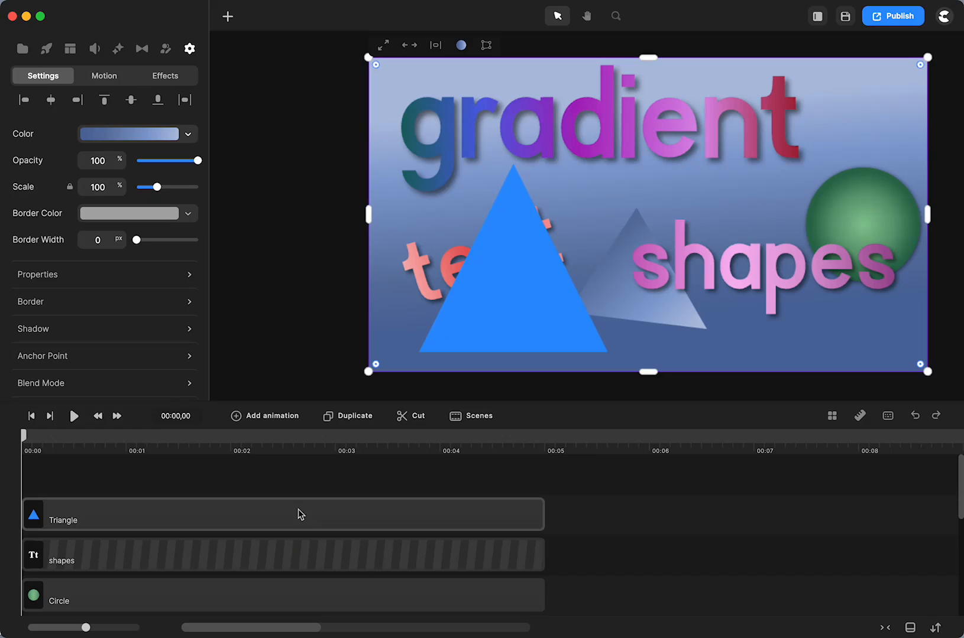
pyautogui.keyDown('shift'); pyautogui.click(294, 515); pyautogui.keyUp('shift')
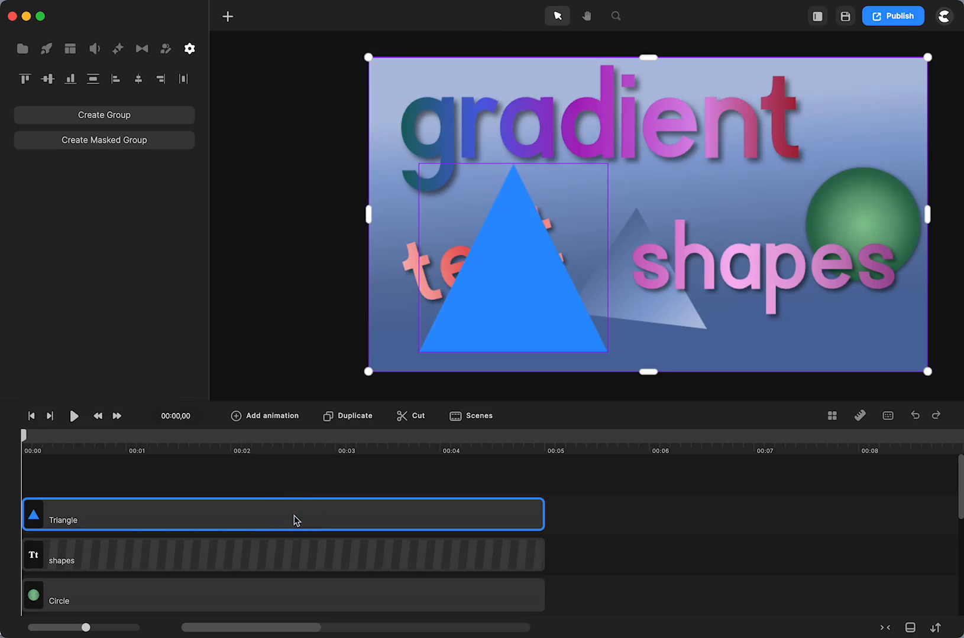
pyautogui.rightClick(294, 516)
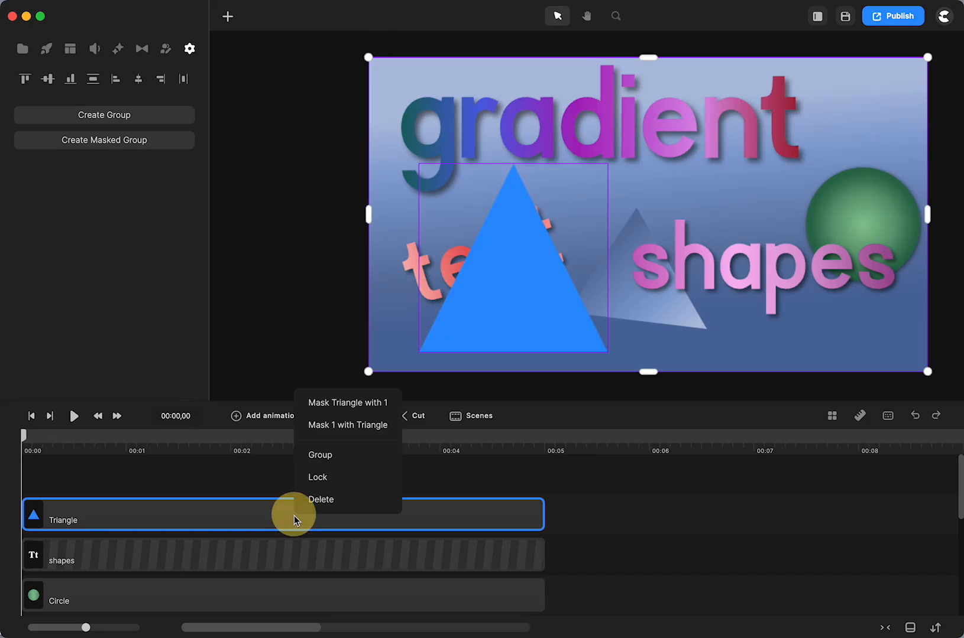
pyautogui.click(347, 426)
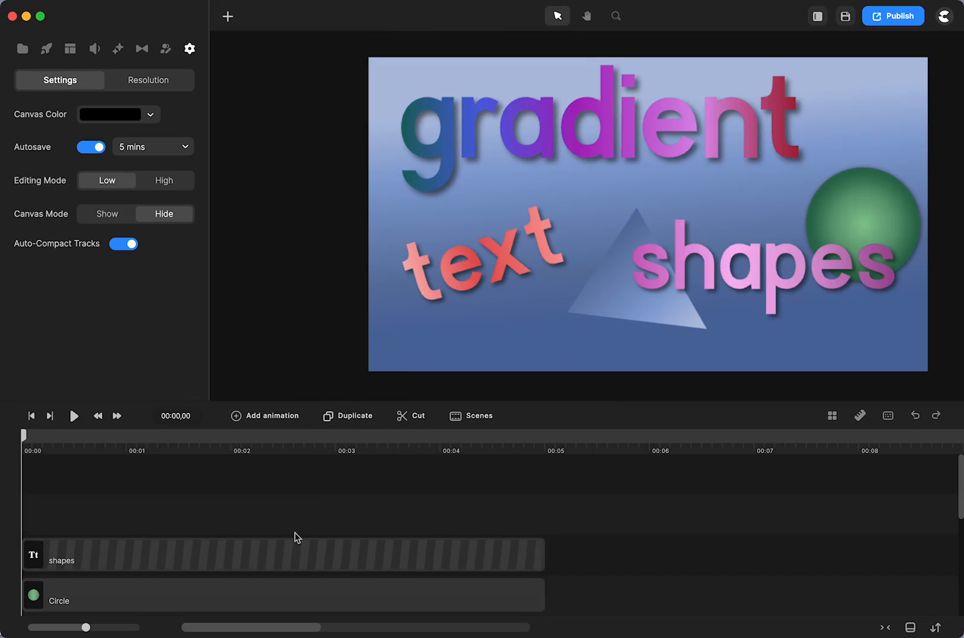
pyautogui.scroll(-5, 288, 542)
pyautogui.moveTo(246, 567); pyautogui.dragTo(247, 512)
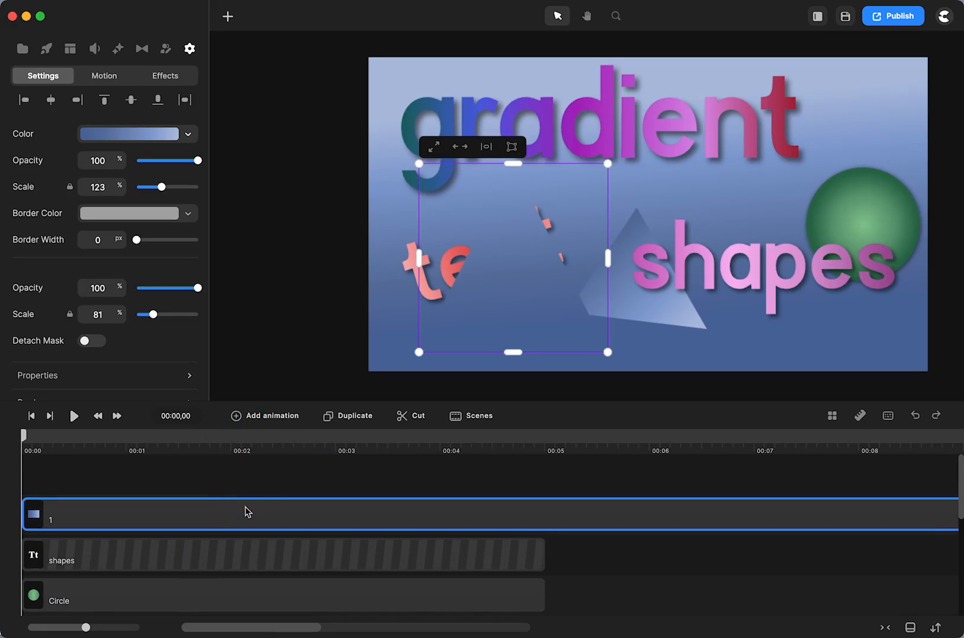
# Reposition the gradient rectangle inside the triangle mask so the lighter part of the gradient fills the triangle's tip, and leave mask editing.
pyautogui.click(518, 309)
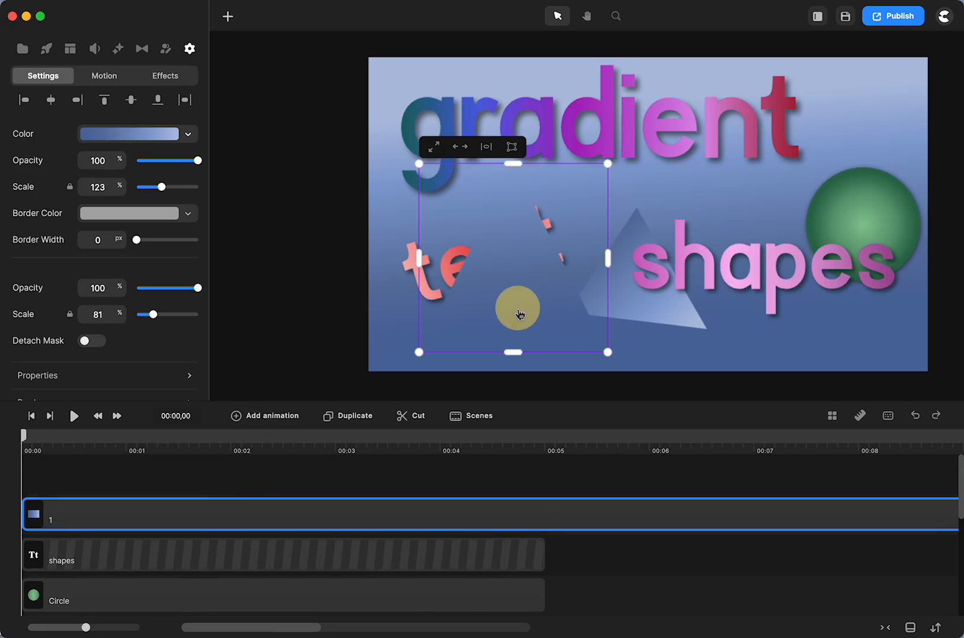
pyautogui.doubleClick(517, 311)
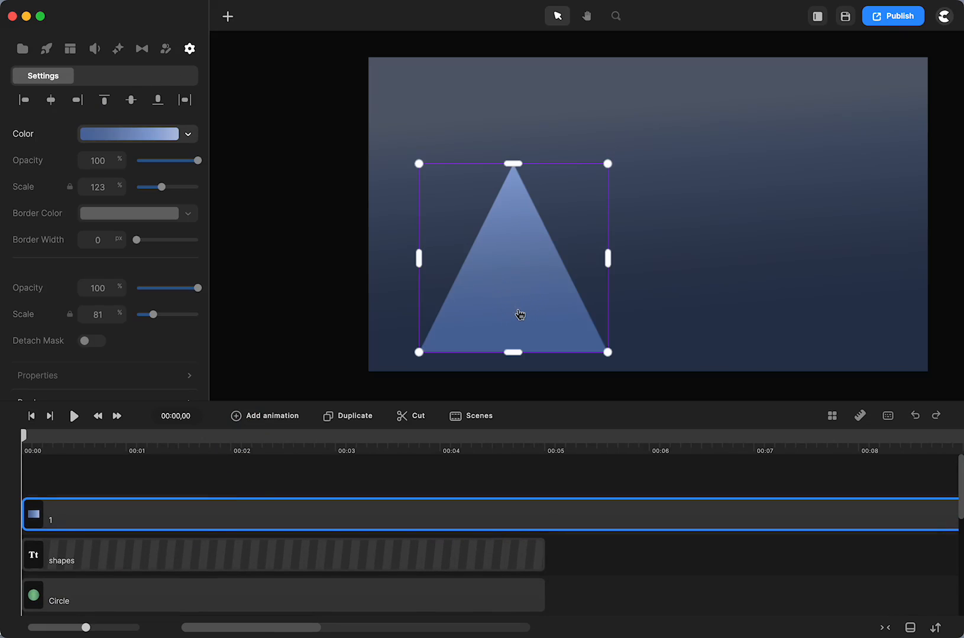
pyautogui.click(810, 231)
pyautogui.moveTo(763, 286); pyautogui.dragTo(617, 298)
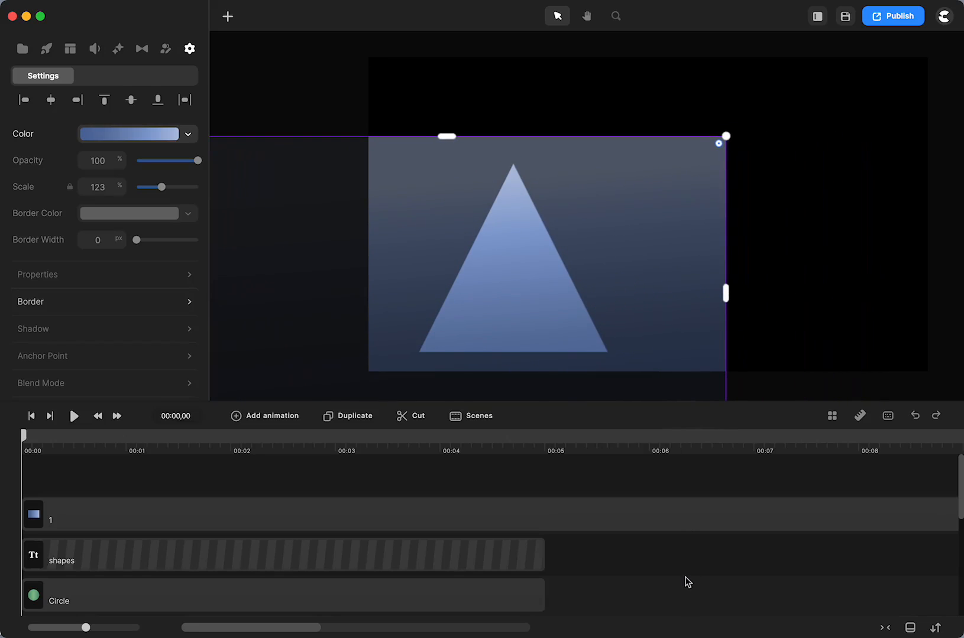
pyautogui.click(688, 585)
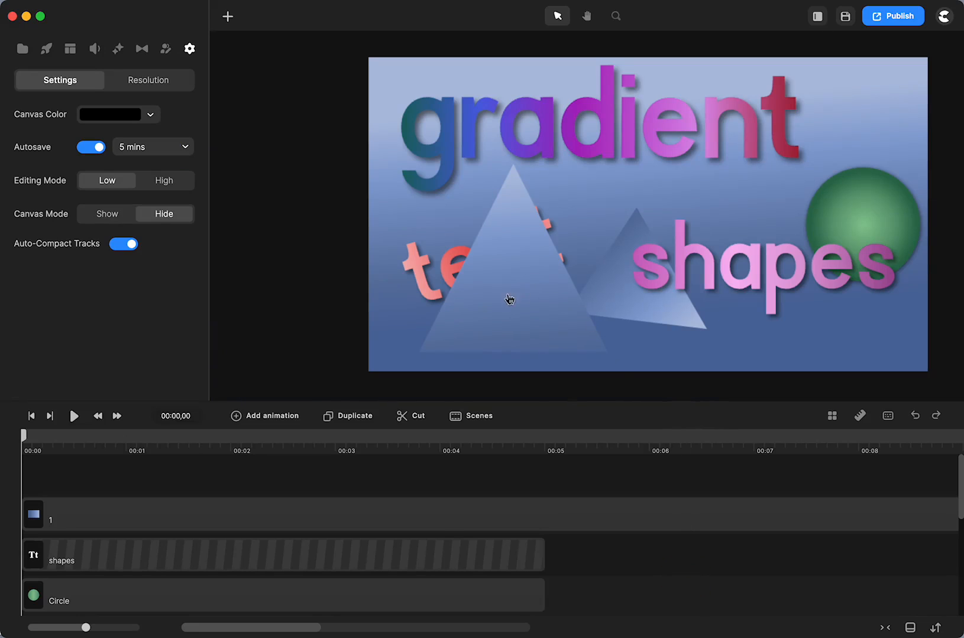
# Give the masked triangle a shadow with a 1 px distance and 4 px blur, and rotate the triangle slightly clockwise.
pyautogui.click(515, 278)
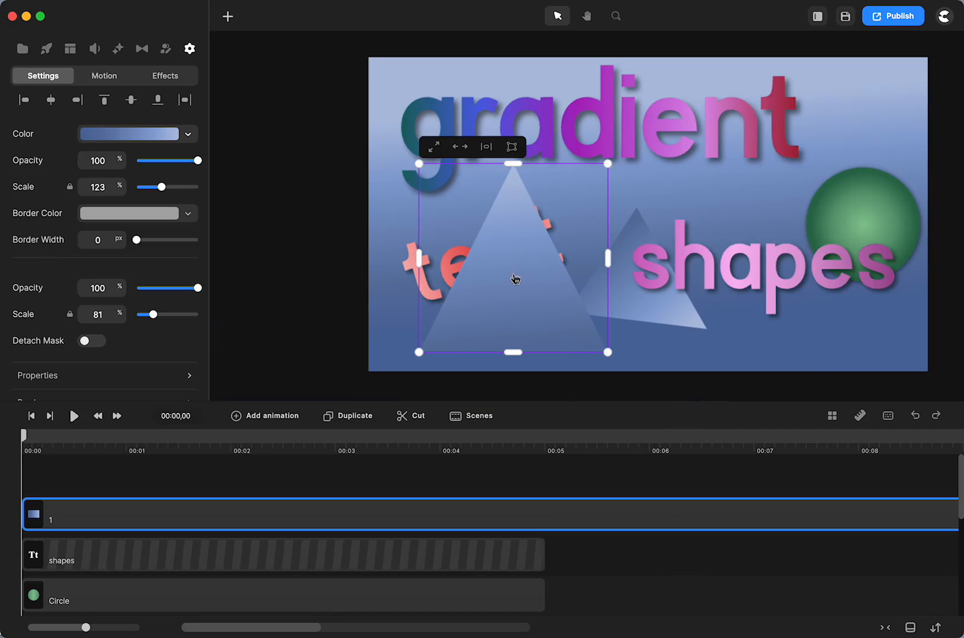
pyautogui.scroll(-3, 194, 276)
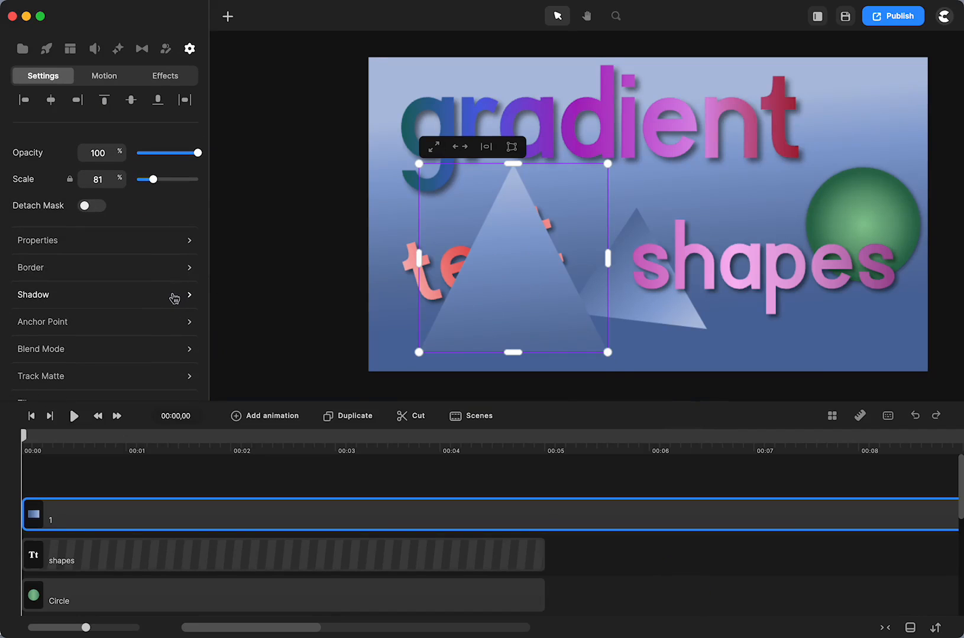
pyautogui.click(174, 298)
pyautogui.moveTo(344, 339)
pyautogui.mouseDown()
pyautogui.moveTo(350, 372)
pyautogui.moveTo(368, 372)
pyautogui.moveTo(345, 343)
pyautogui.mouseUp()
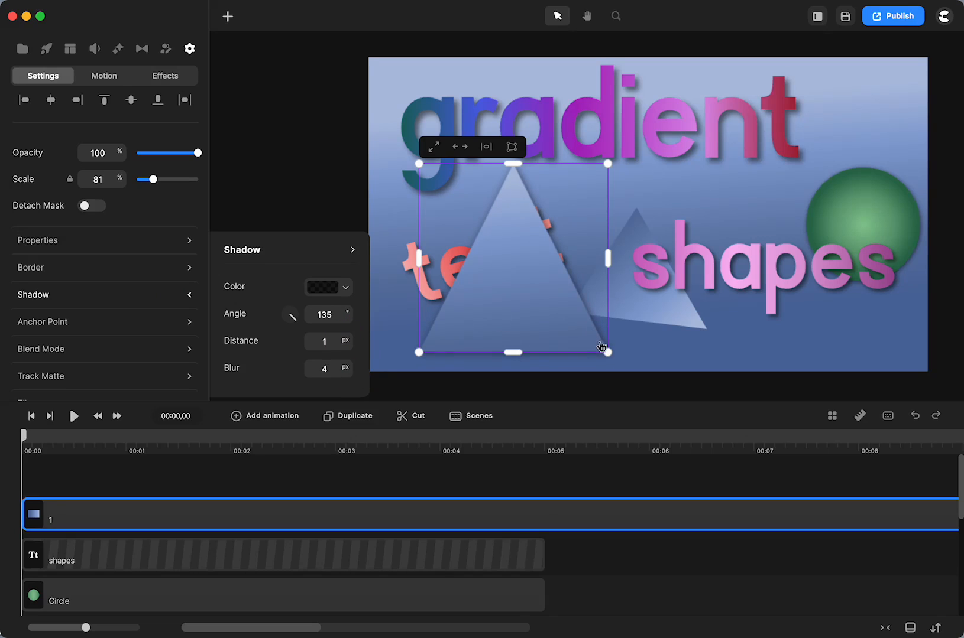
pyautogui.moveTo(615, 363)
pyautogui.mouseDown()
pyautogui.moveTo(518, 350)
pyautogui.moveTo(495, 325)
pyautogui.moveTo(475, 260)
pyautogui.moveTo(550, 340)
pyautogui.moveTo(554, 372)
pyautogui.moveTo(709, 231)
pyautogui.moveTo(454, 348)
pyautogui.moveTo(626, 343)
pyautogui.moveTo(542, 209)
pyautogui.moveTo(598, 358)
pyautogui.mouseUp()
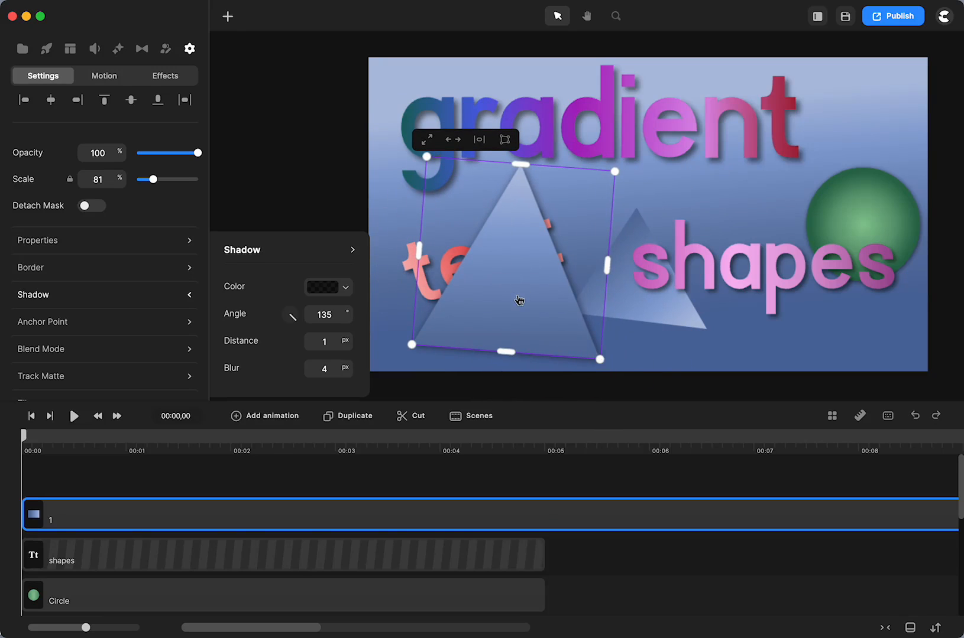
# Delete the masked triangle and open the green circle's radial gradient fill settings.
pyautogui.press('Delete')
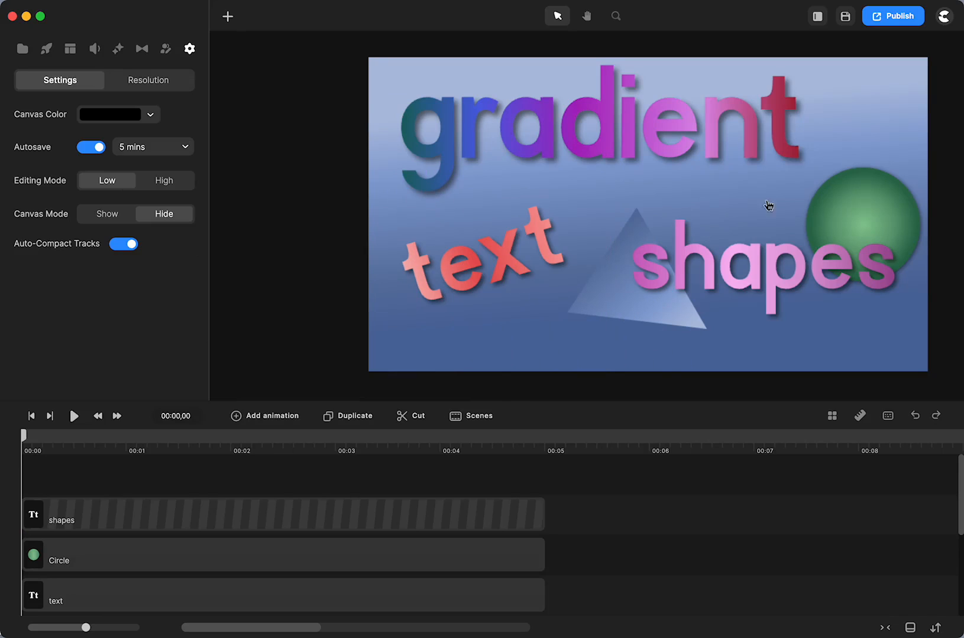
pyautogui.click(859, 198)
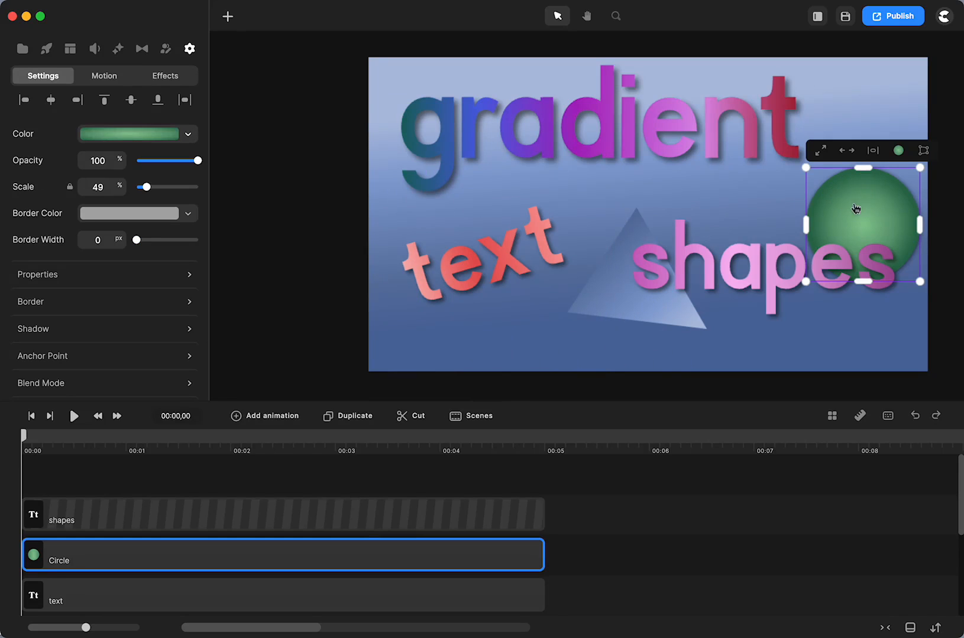
pyautogui.click(188, 134)
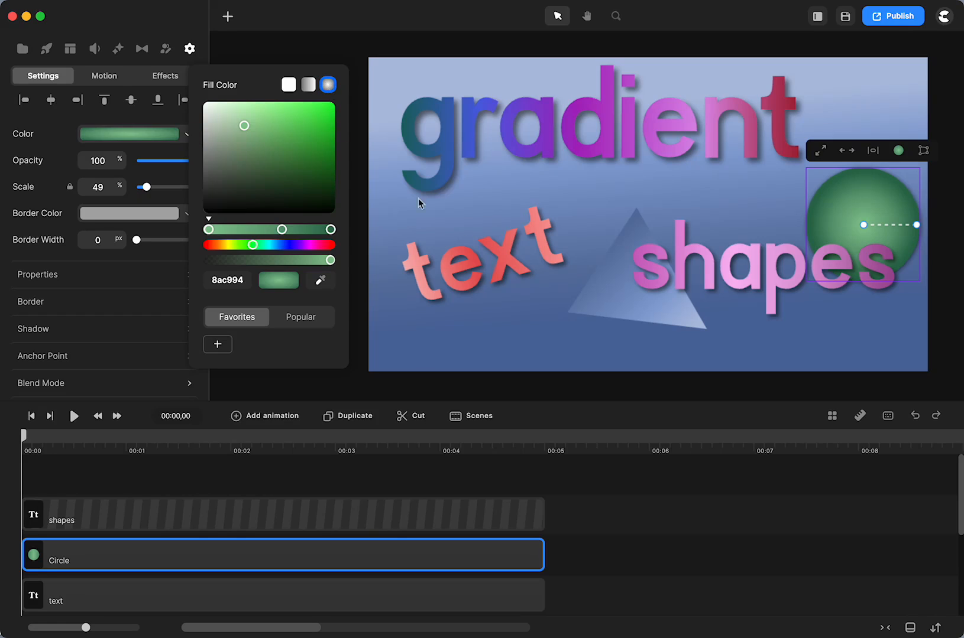
# Add a circle shape to the canvas with the playhead at 00:05,07, past the end of the text clips.
pyautogui.click(568, 441)
pyautogui.click(227, 17)
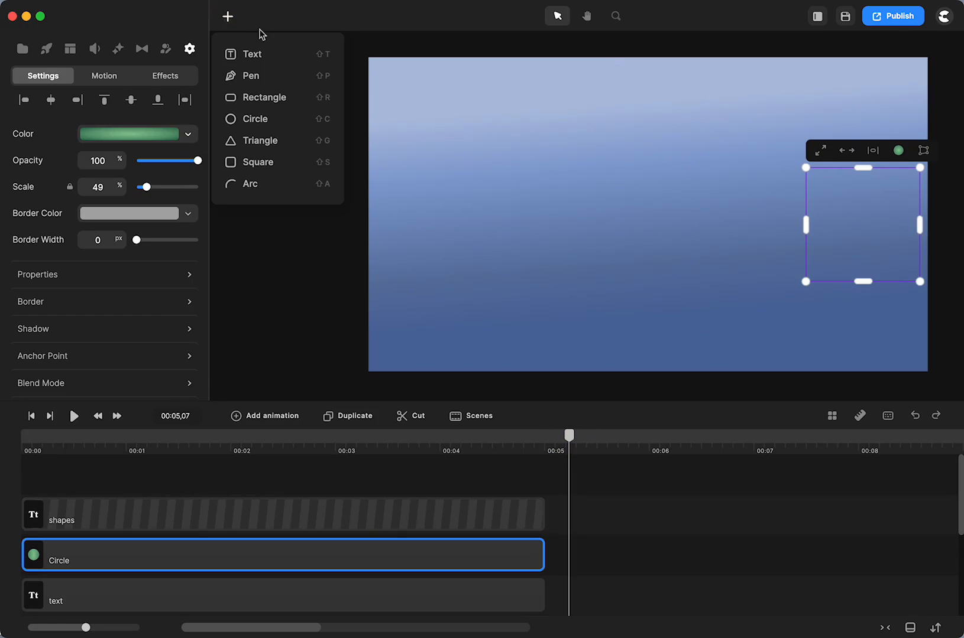
pyautogui.click(269, 125)
pyautogui.click(646, 217)
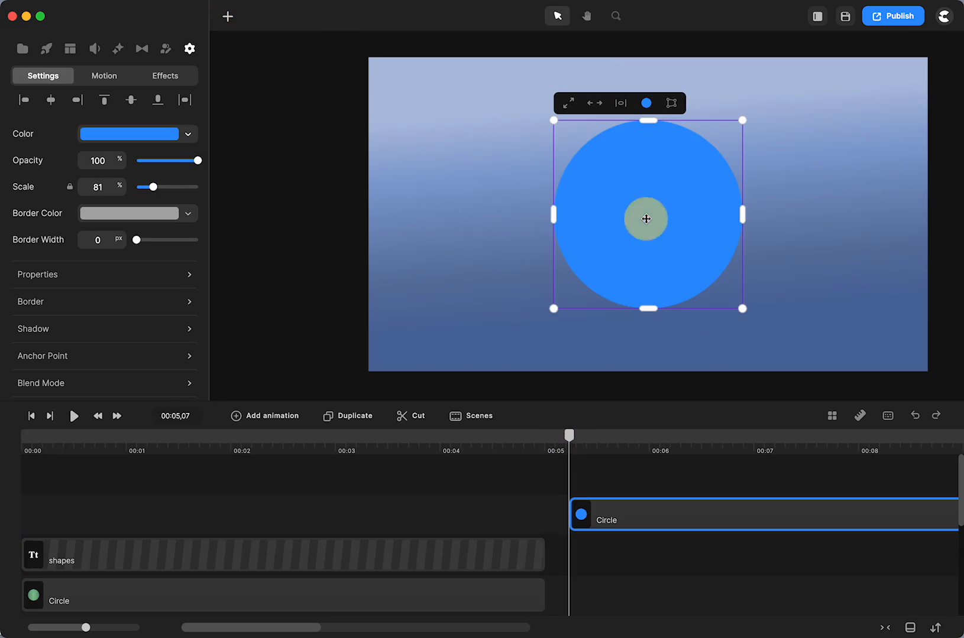
# Switch the new circle's fill to a radial gradient and set its center color stop to light pink e3a9e8.
pyautogui.click(189, 137)
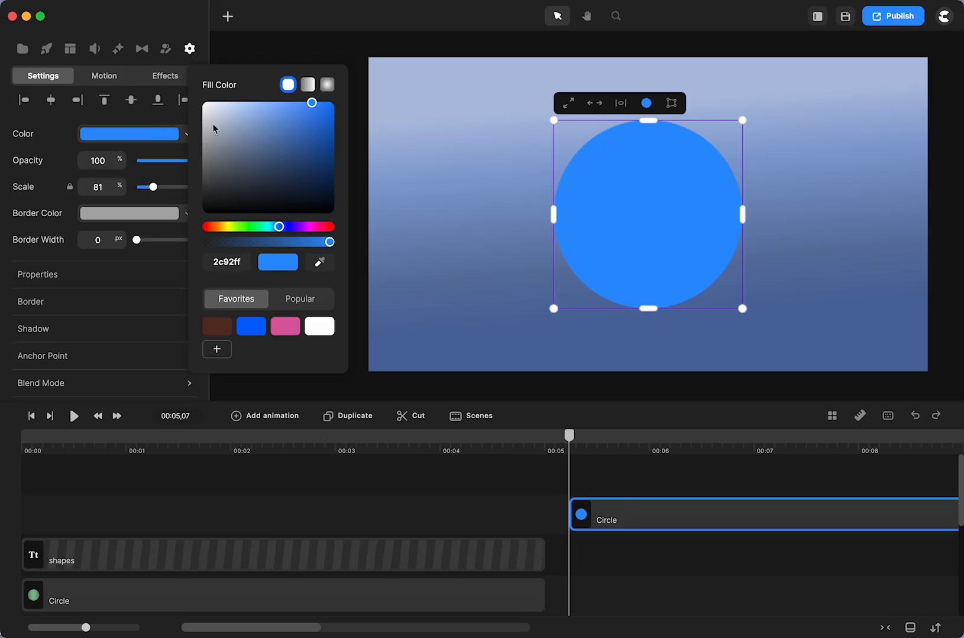
pyautogui.click(327, 87)
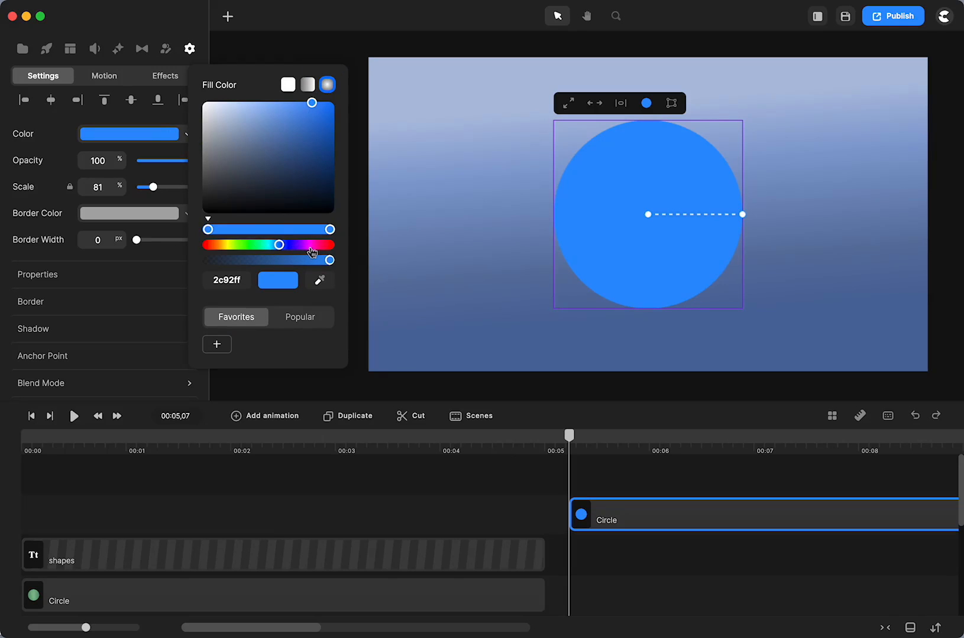
pyautogui.click(311, 247)
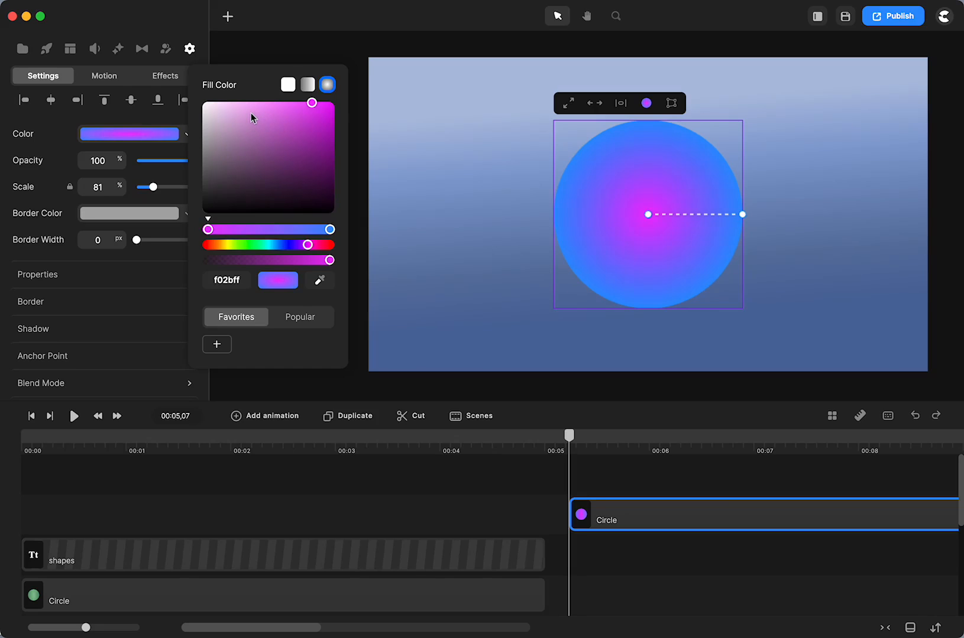
pyautogui.moveTo(252, 118); pyautogui.dragTo(239, 115)
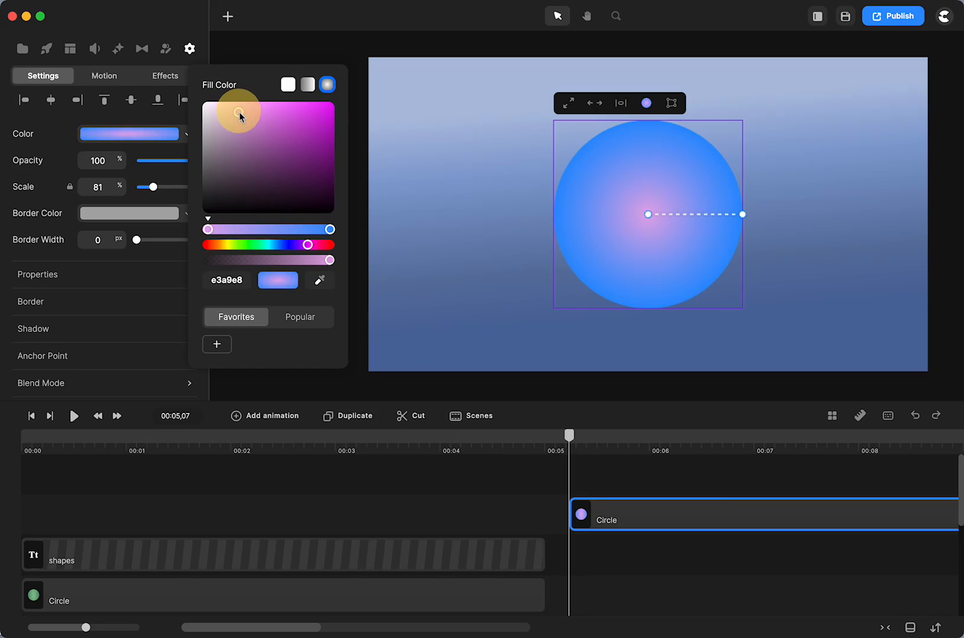
# Set the outer color stop of the circle's radial gradient to purple bf18e0.
pyautogui.click(329, 230)
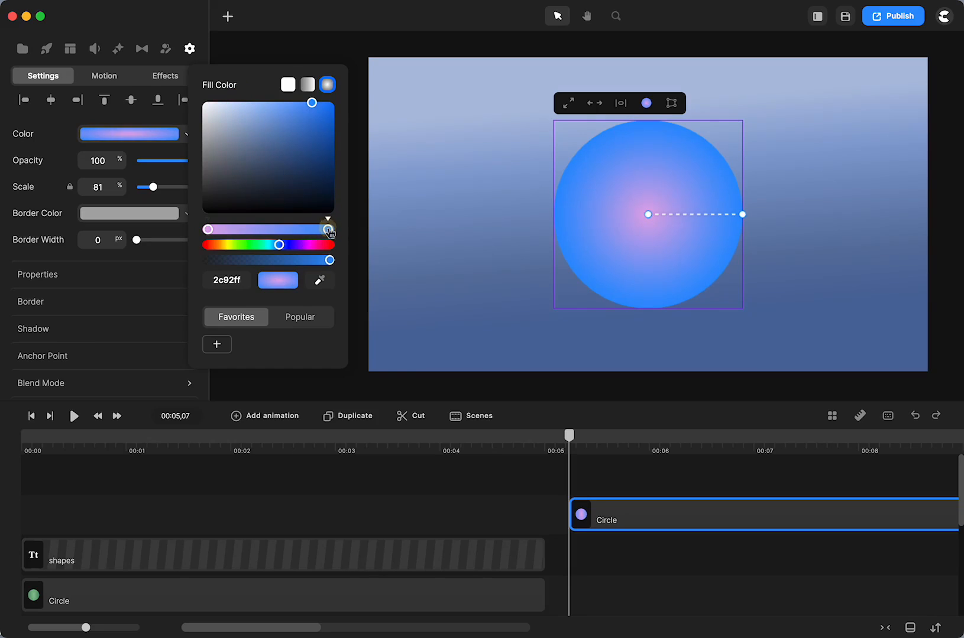
pyautogui.click(307, 245)
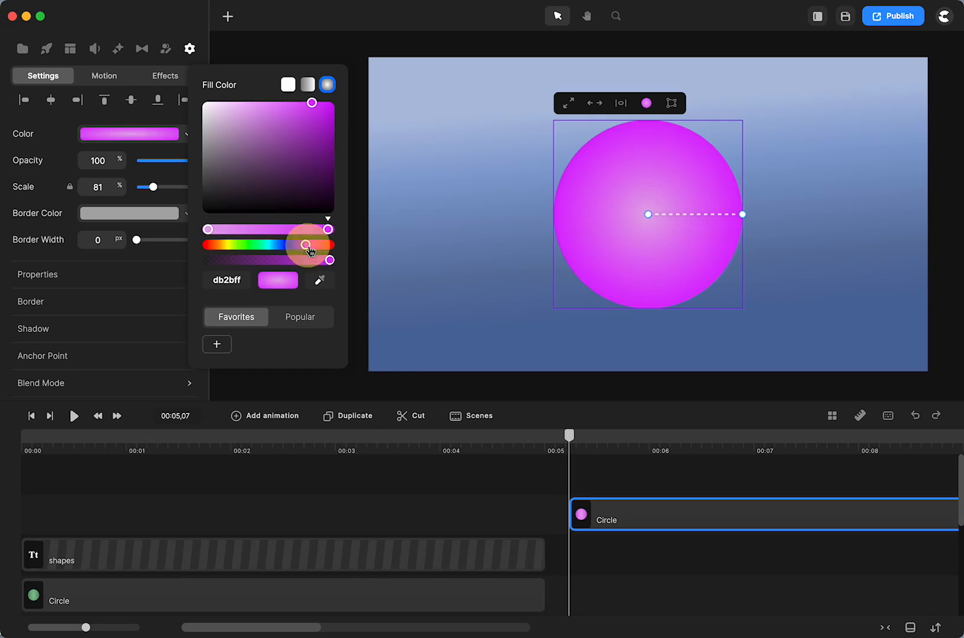
pyautogui.moveTo(319, 114); pyautogui.dragTo(320, 116)
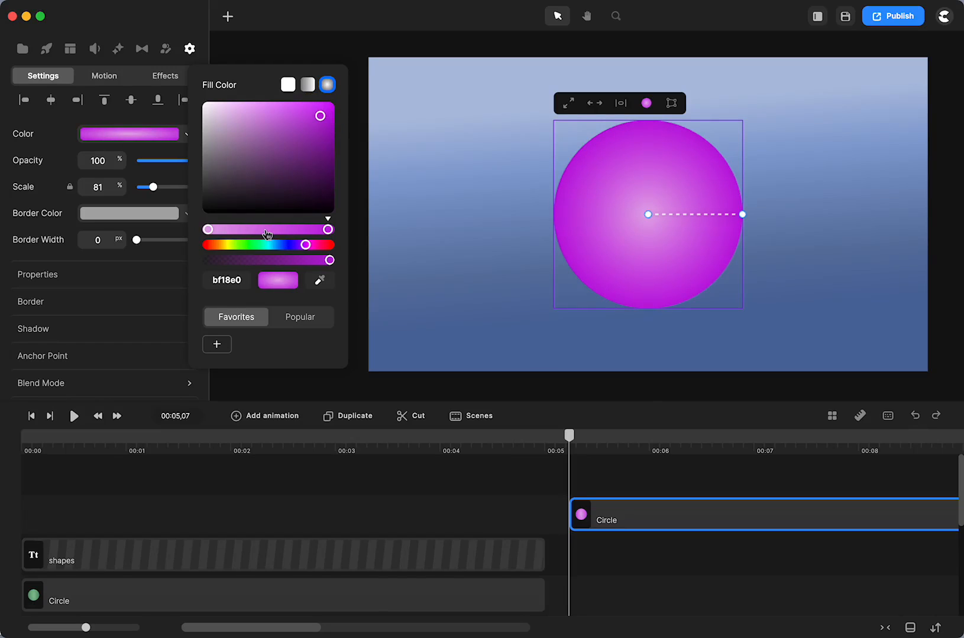
# Add a color stop near the middle of the circle's radial gradient and set it to dc87ed.
pyautogui.click(267, 235)
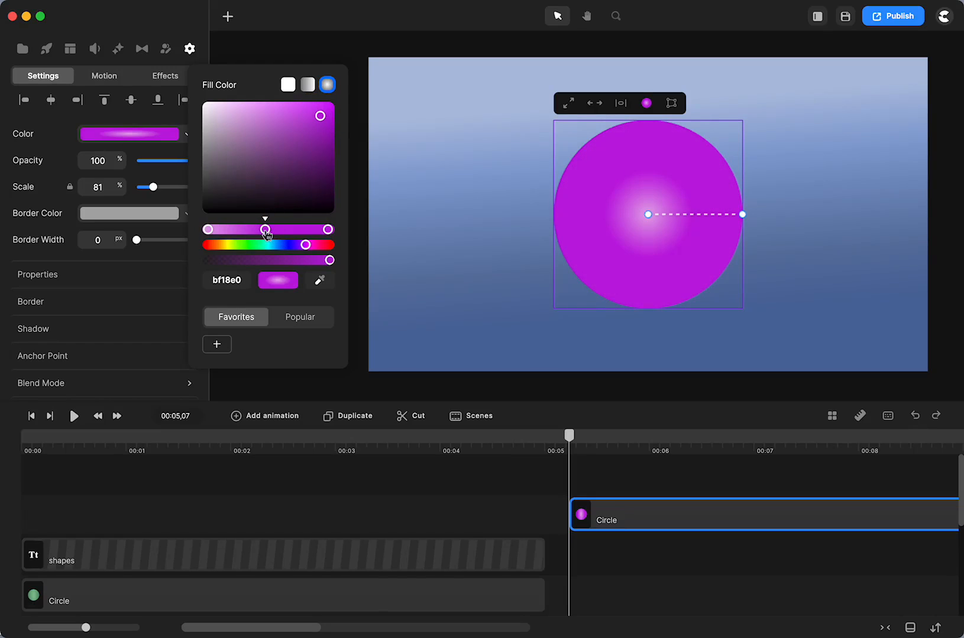
pyautogui.moveTo(278, 129); pyautogui.dragTo(262, 114)
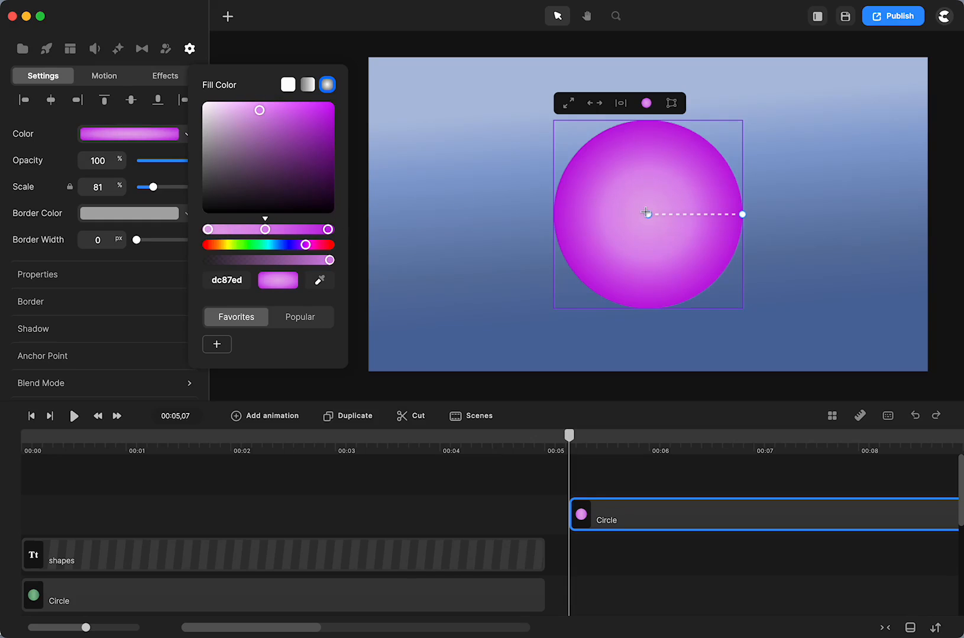
# Move the radial gradient's center point slightly down and set the middle color stop to d98fe8.
pyautogui.moveTo(646, 212)
pyautogui.mouseDown()
pyautogui.moveTo(665, 248)
pyautogui.moveTo(572, 196)
pyautogui.moveTo(680, 200)
pyautogui.moveTo(723, 239)
pyautogui.moveTo(709, 271)
pyautogui.moveTo(680, 277)
pyautogui.moveTo(623, 227)
pyautogui.moveTo(648, 217)
pyautogui.mouseUp()
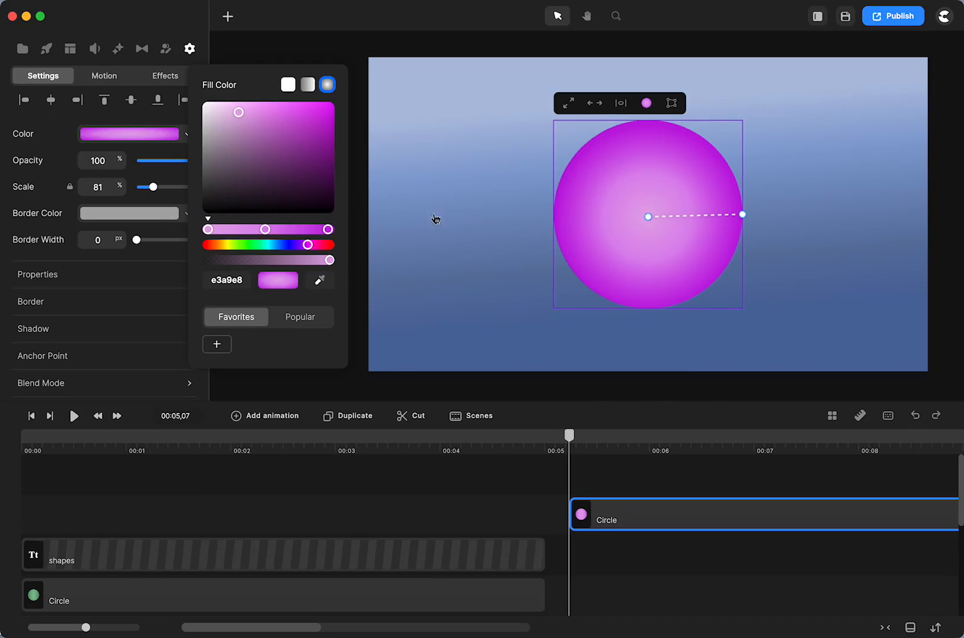
pyautogui.click(266, 229)
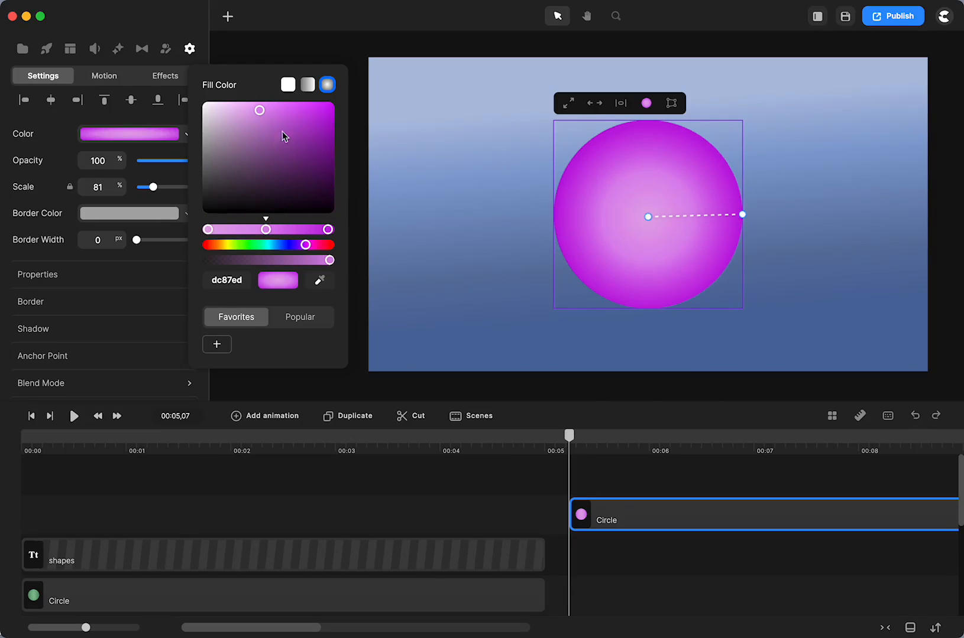
pyautogui.moveTo(261, 112)
pyautogui.mouseDown()
pyautogui.moveTo(243, 115)
pyautogui.moveTo(266, 116)
pyautogui.moveTo(254, 118)
pyautogui.mouseUp()
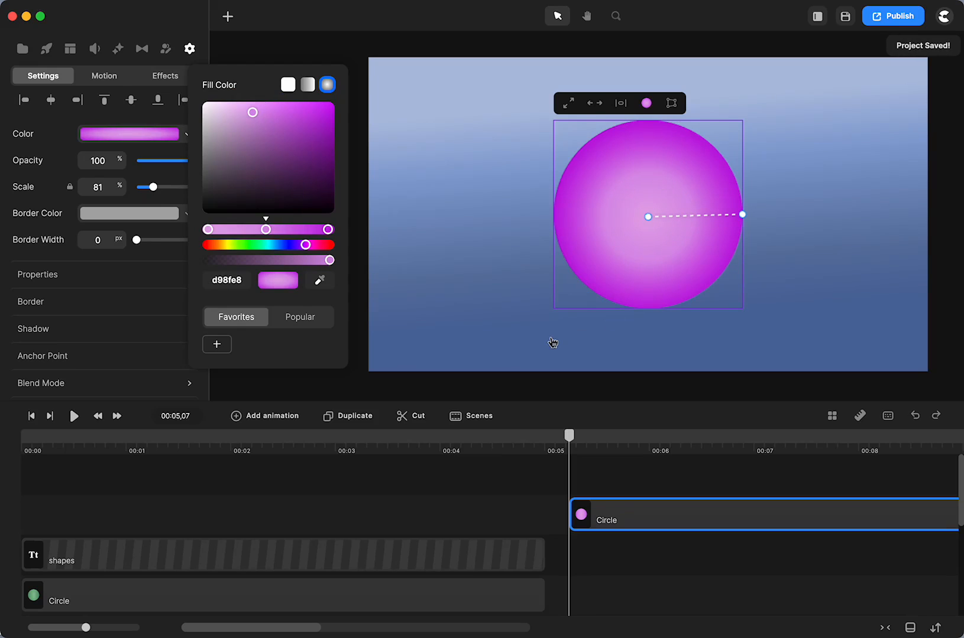
# Stretch the circle's radial gradient beyond its right edge and set the middle color stop to d071e2.
pyautogui.moveTo(742, 215); pyautogui.dragTo(772, 214)
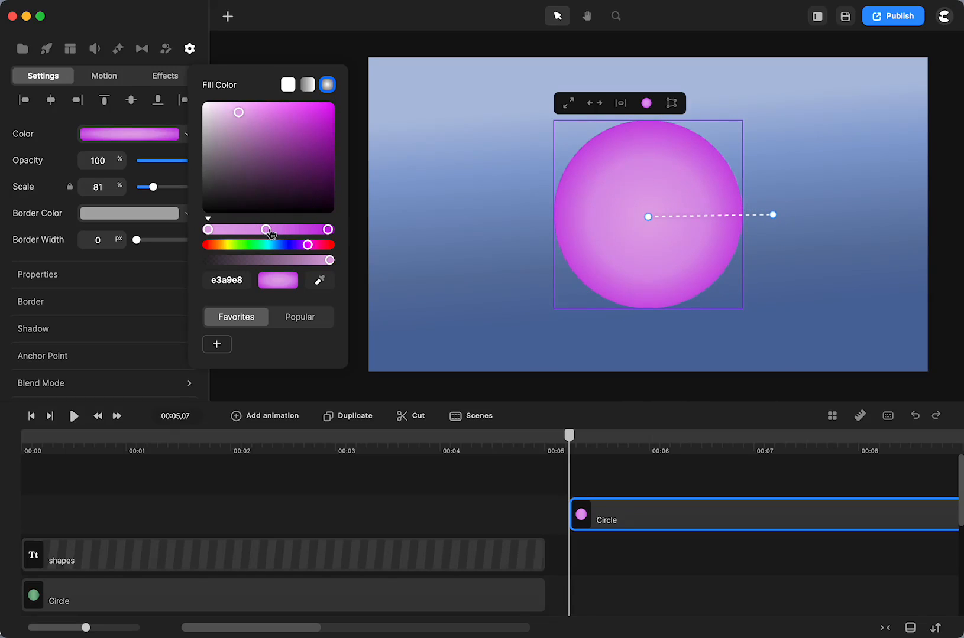
pyautogui.click(269, 230)
pyautogui.moveTo(258, 120); pyautogui.dragTo(272, 120)
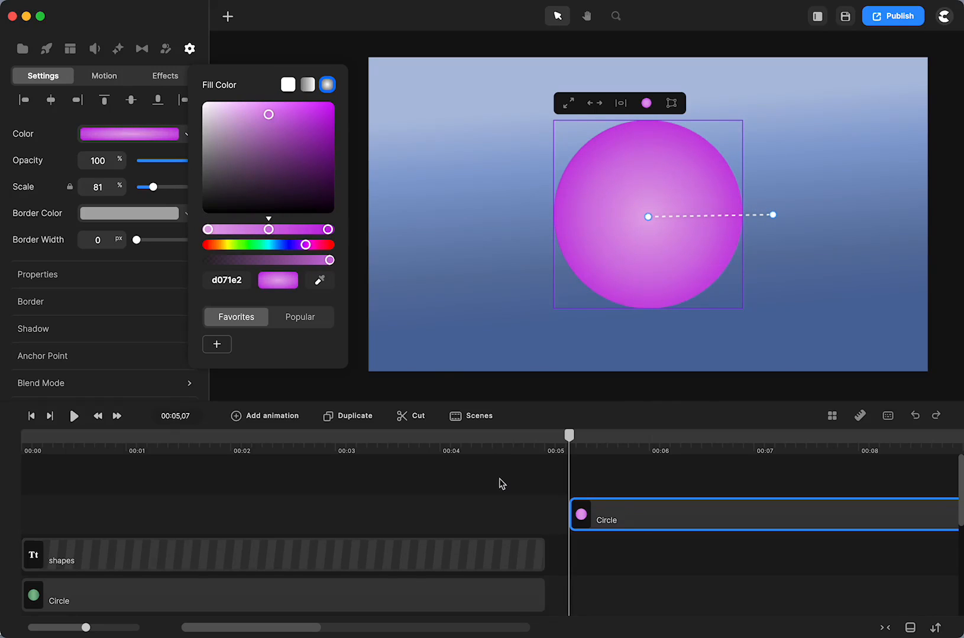
pyautogui.click(674, 588)
pyautogui.click(591, 517)
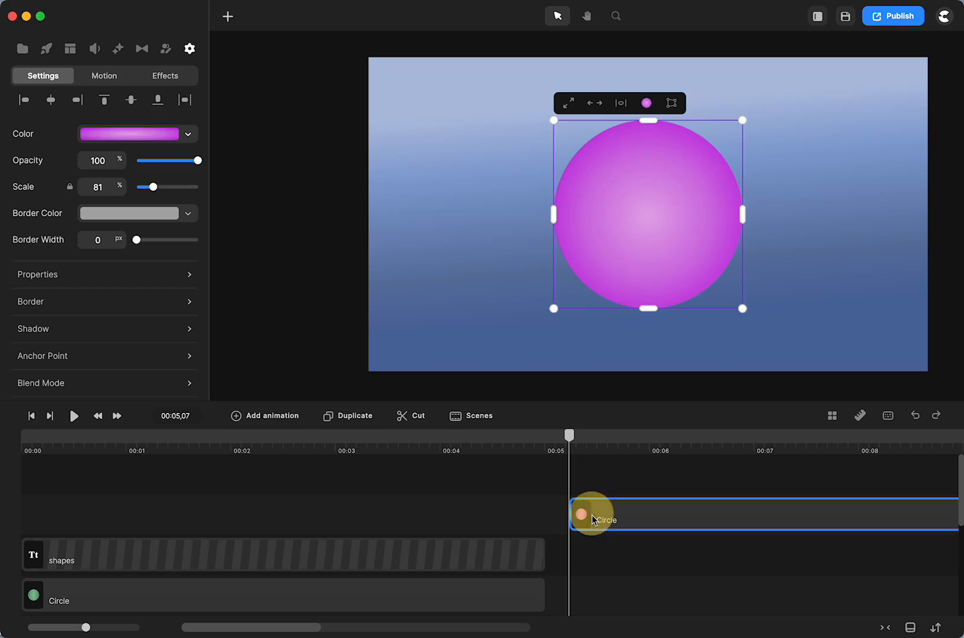
pyautogui.click(269, 417)
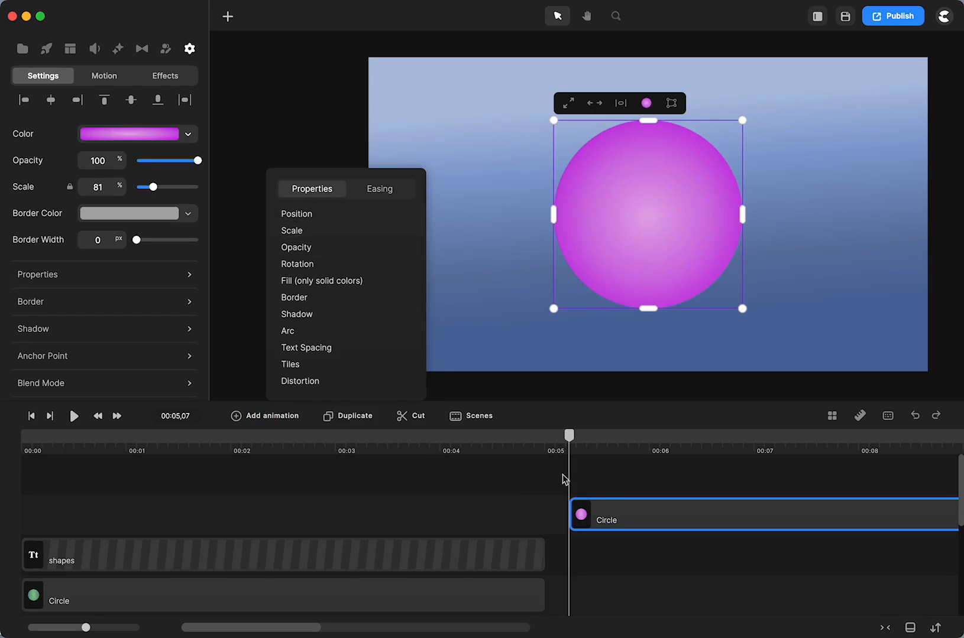
pyautogui.click(552, 520)
pyautogui.click(624, 516)
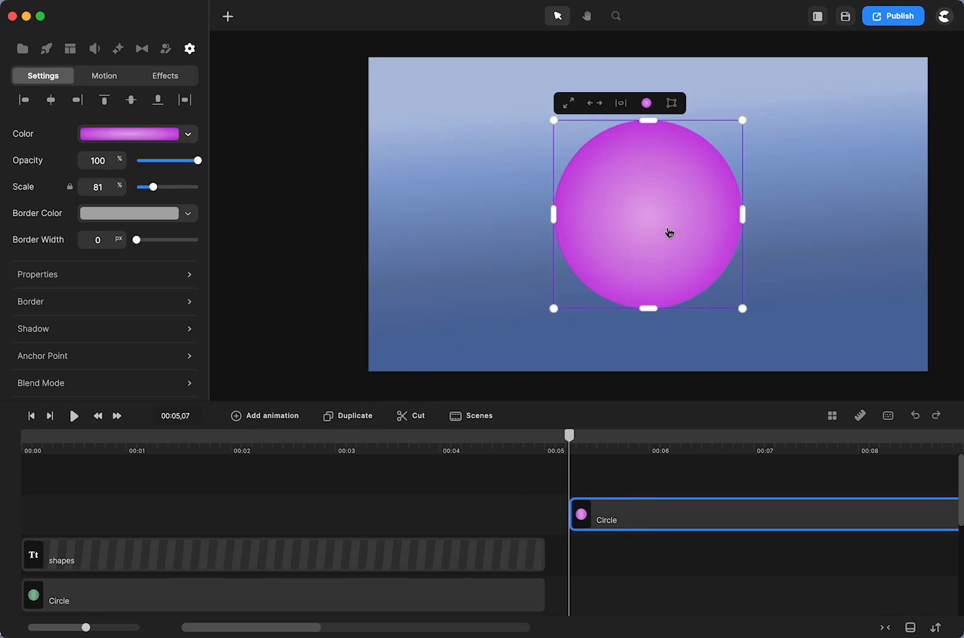
# Move the center point of the circle's radial gradient toward the circle's lower left.
pyautogui.click(187, 137)
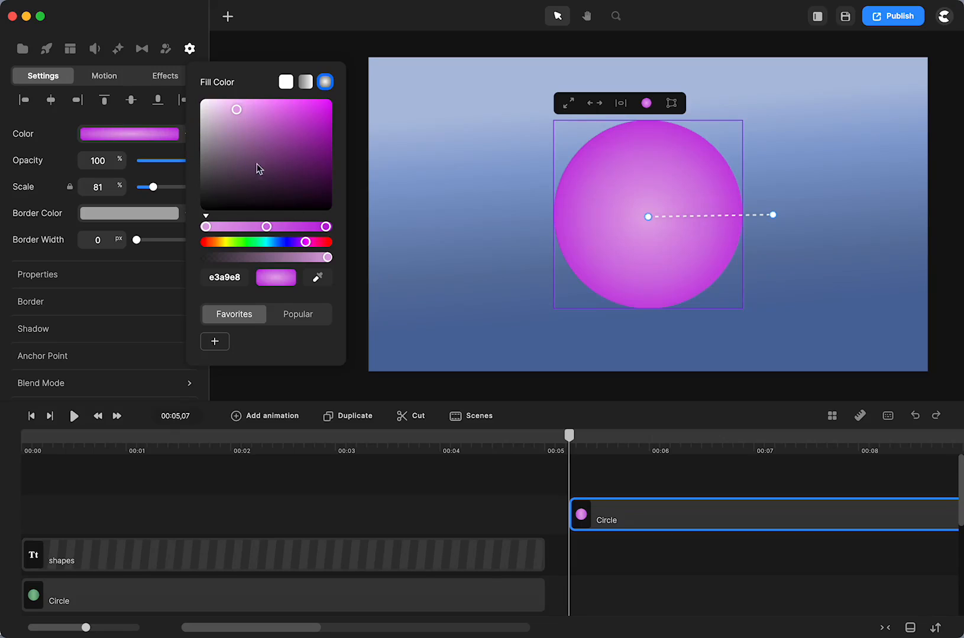
pyautogui.moveTo(648, 215); pyautogui.dragTo(624, 260)
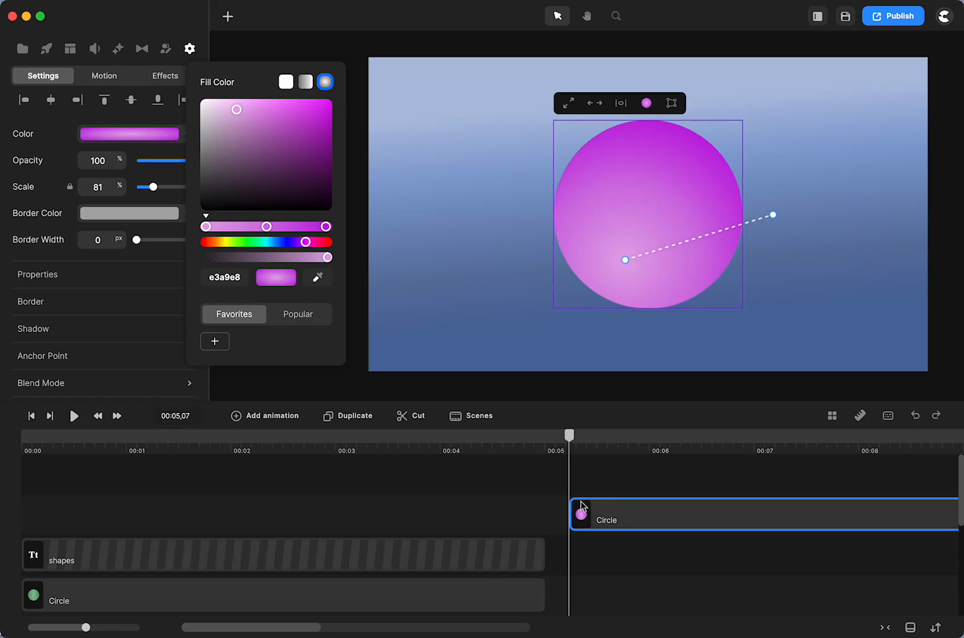
# Add a rotation animation to the circle and extend its end keyframe to about 00:09,24.
pyautogui.click(285, 417)
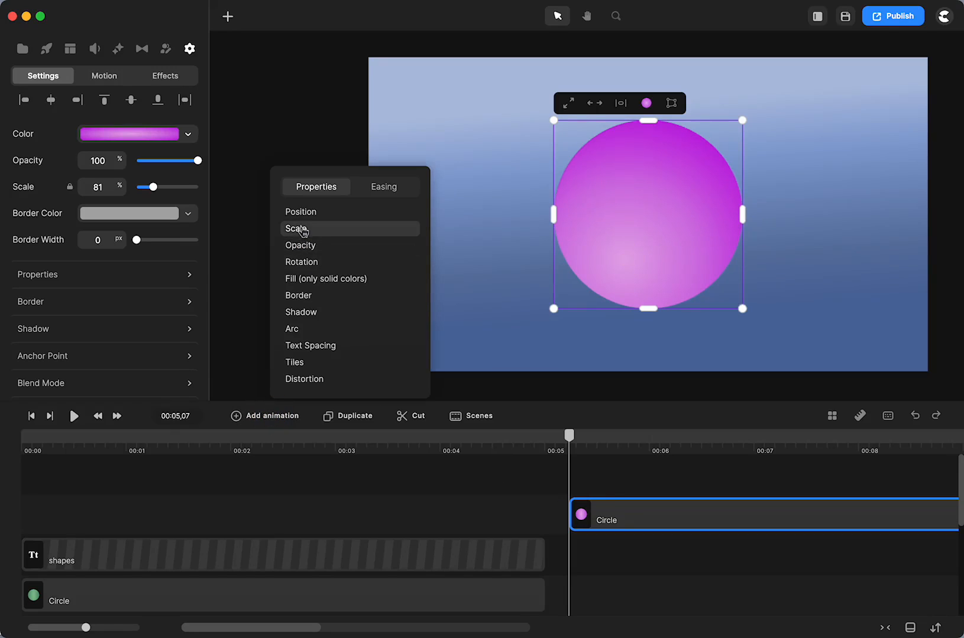
pyautogui.click(304, 264)
pyautogui.click(383, 187)
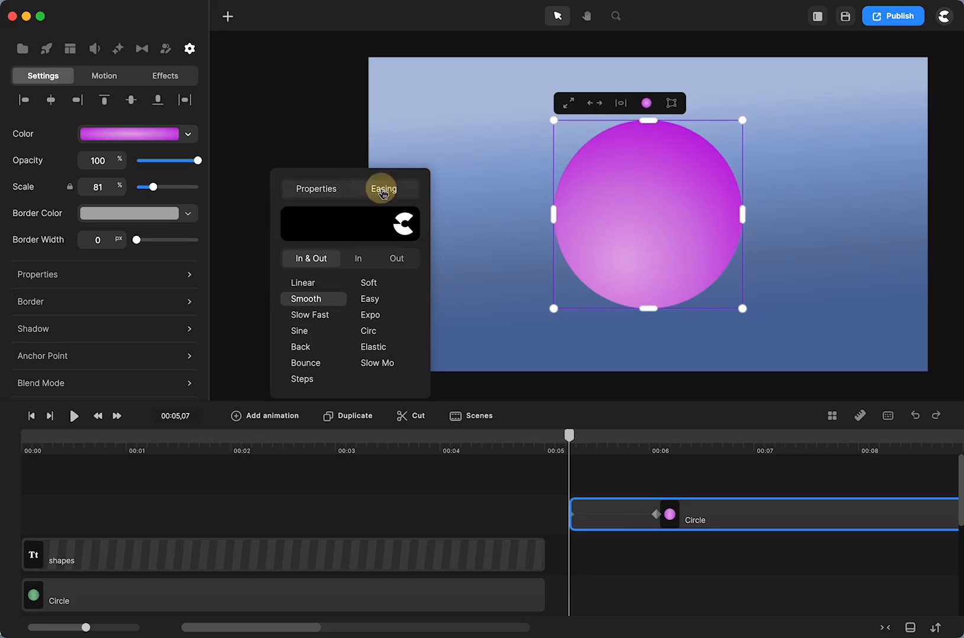
pyautogui.moveTo(656, 518); pyautogui.dragTo(910, 514)
pyautogui.hscroll(8, 911, 516)
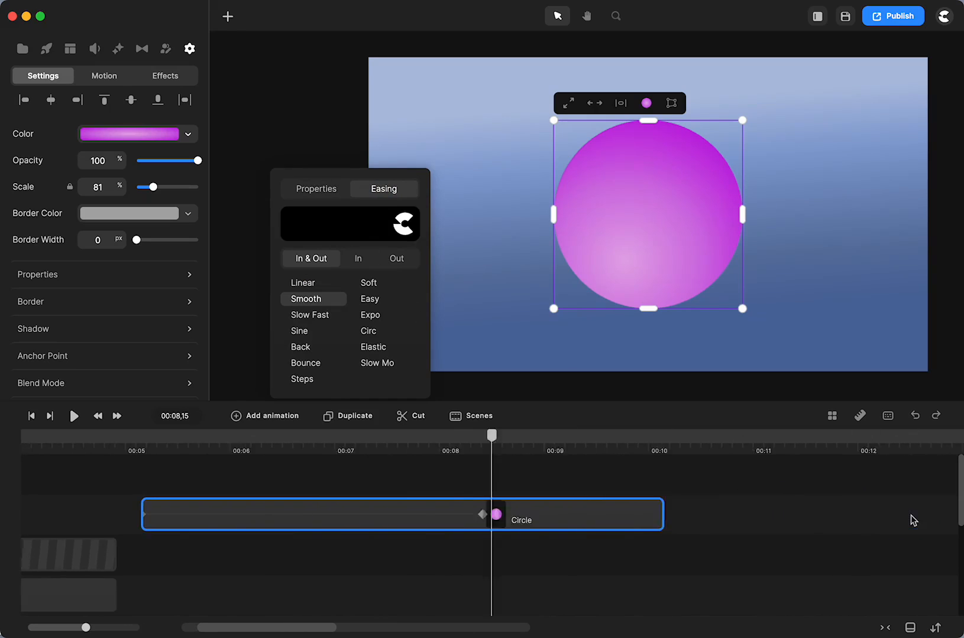
pyautogui.moveTo(423, 512); pyautogui.dragTo(562, 518)
# Set the circle's rotation at the animation's end keyframe to 2004°.
pyautogui.click(563, 519)
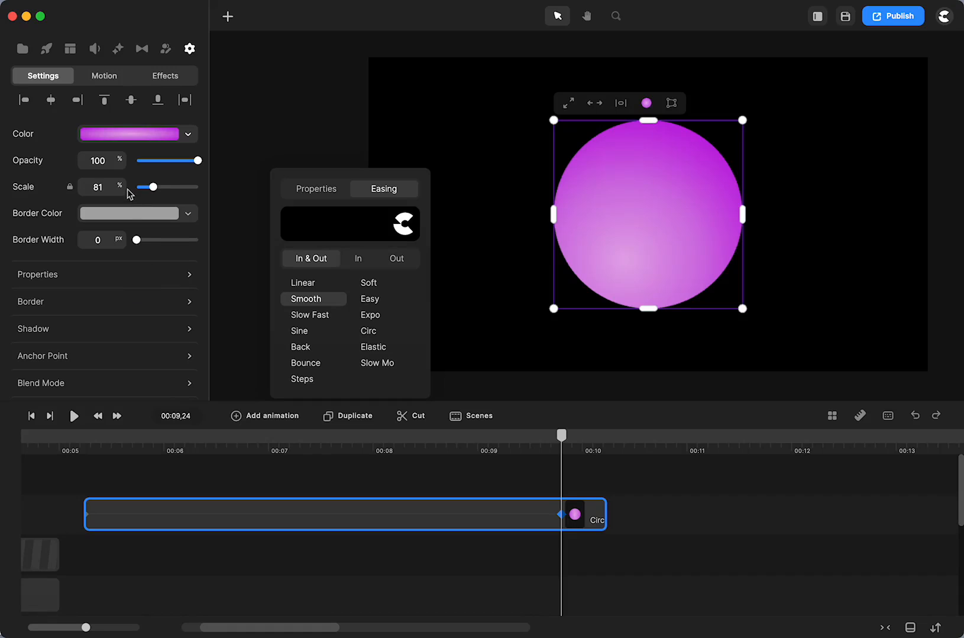
pyautogui.click(75, 275)
pyautogui.moveTo(341, 303); pyautogui.dragTo(577, 299)
# Shorten the blue gradient background clip on the timeline so it ends at about 00:05.
pyautogui.scroll(-2, 319, 512)
pyautogui.hscroll(-2, 319, 512)
pyautogui.scroll(-1, 319, 512)
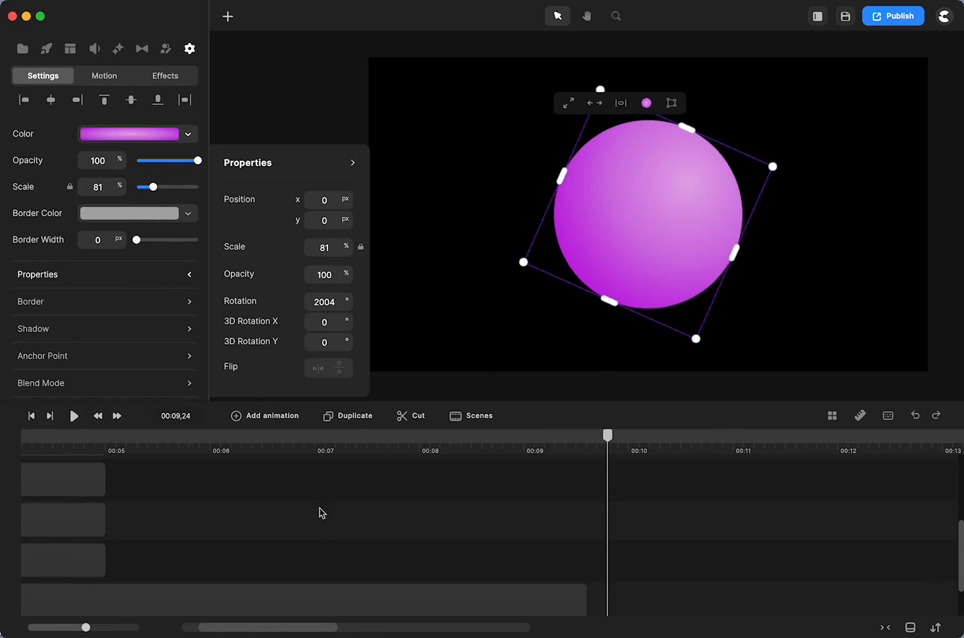
pyautogui.moveTo(584, 593); pyautogui.dragTo(117, 568)
pyautogui.scroll(2, 117, 568)
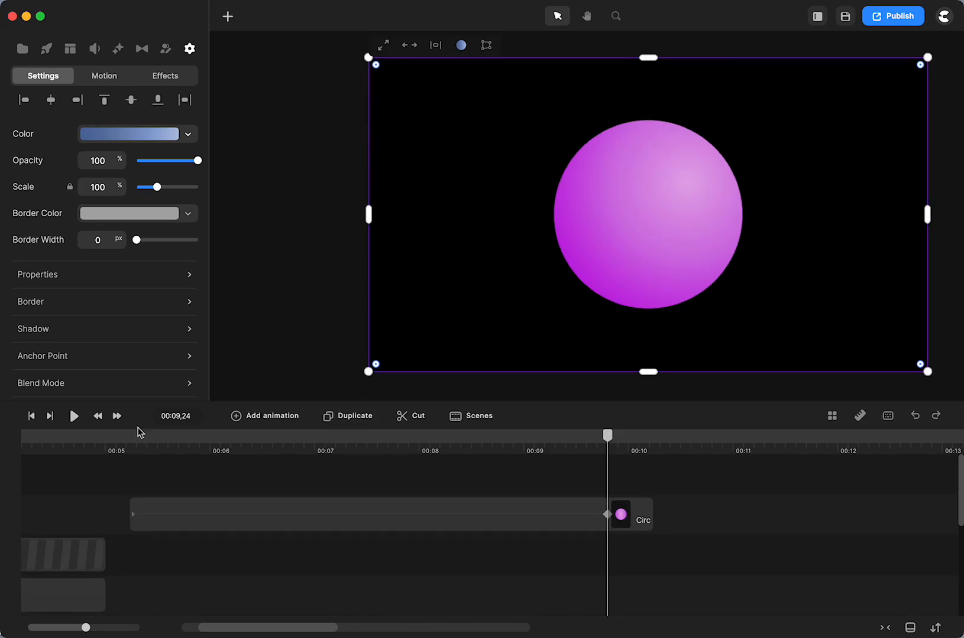
# Play the circle's rotation animation from about 00:05,09 and stop the playback.
pyautogui.click(138, 440)
pyautogui.click(74, 416)
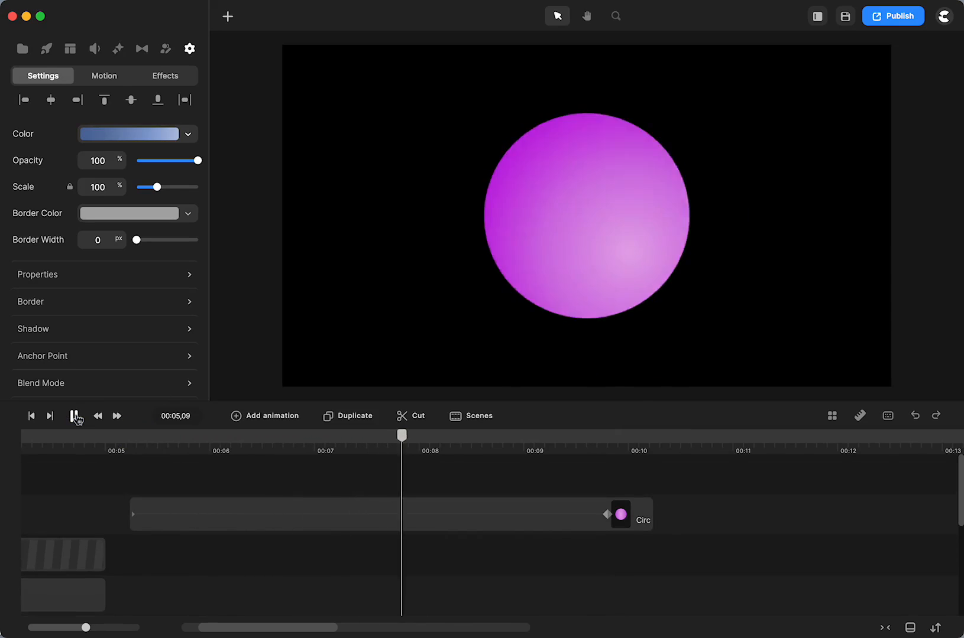
pyautogui.click(74, 416)
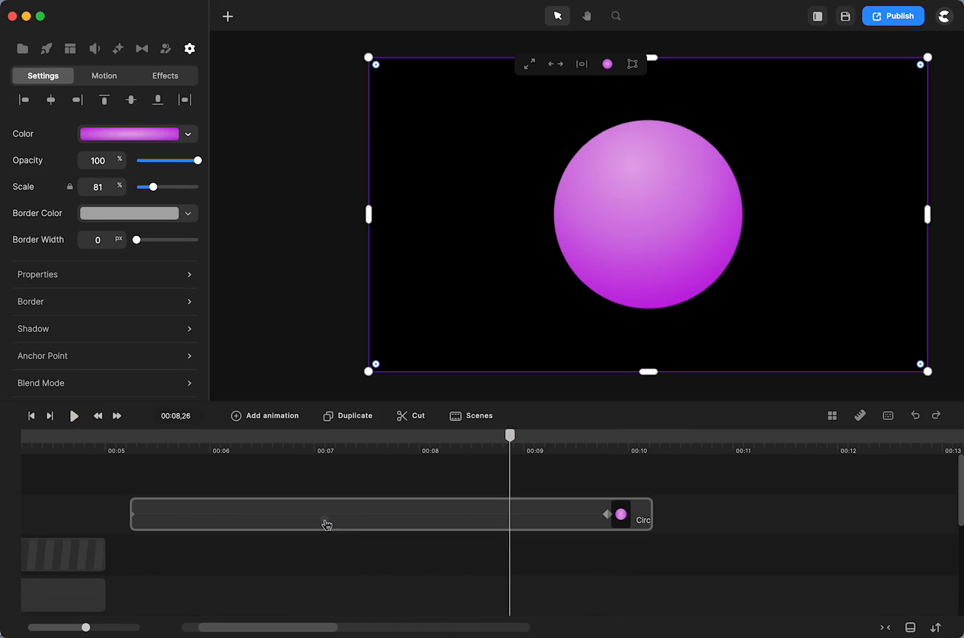
# Change the easing of the circle's rotation animation to Linear.
pyautogui.click(324, 521)
pyautogui.click(350, 507)
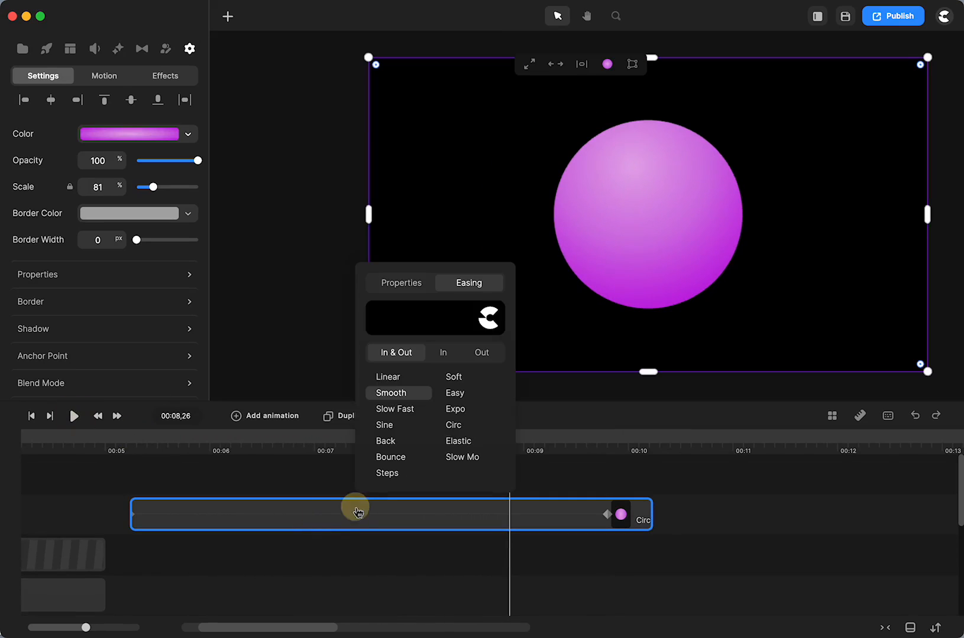
pyautogui.click(389, 380)
# Preview the rotation with its Linear easing from the circle's start at 00:05,07.
pyautogui.click(128, 437)
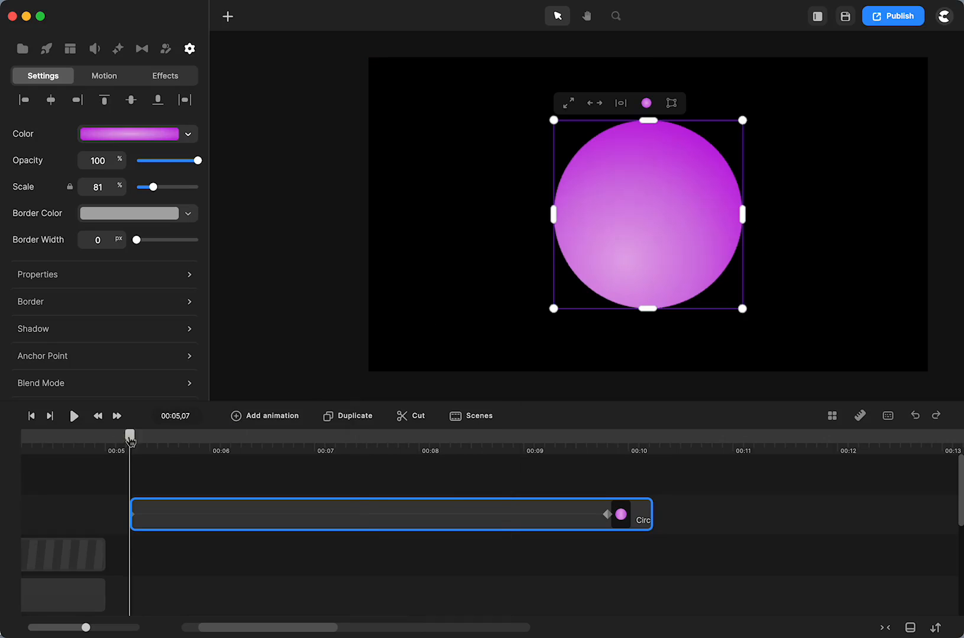
pyautogui.click(74, 416)
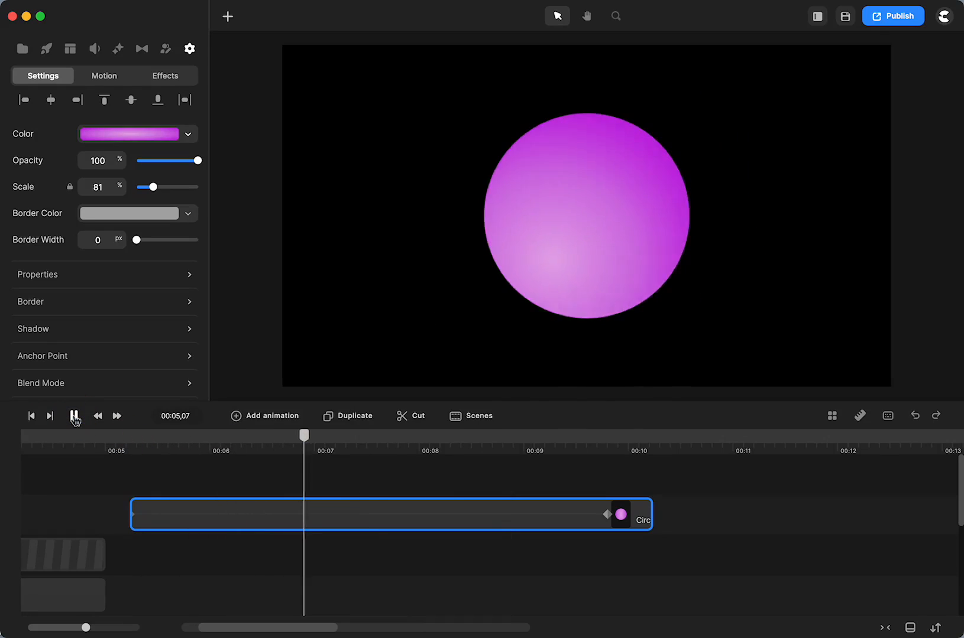
pyautogui.click(74, 416)
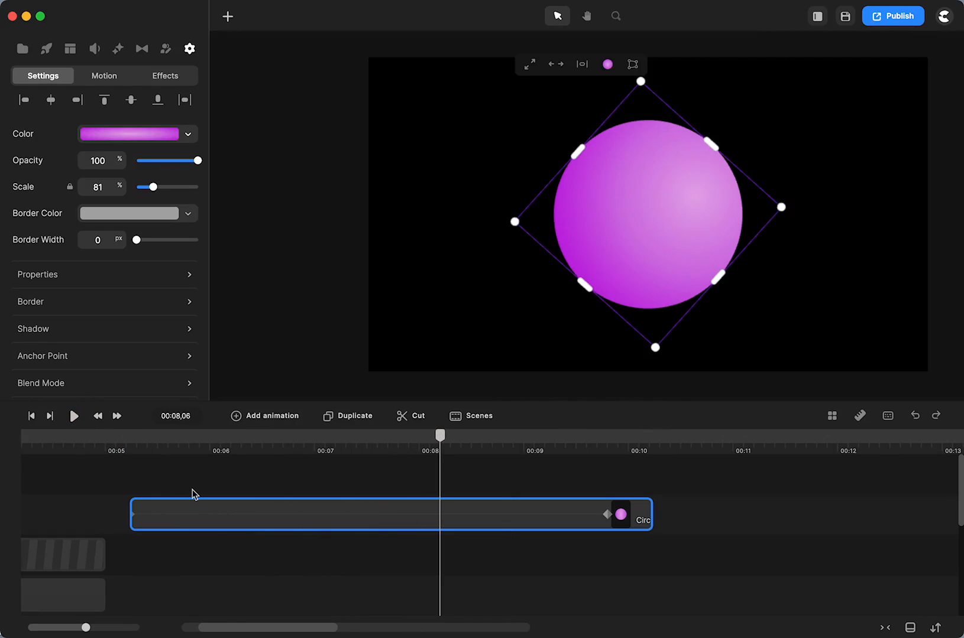
# Delete the circle's rotation animation and the circle itself from the timeline.
pyautogui.click(192, 490)
pyautogui.click(197, 521)
pyautogui.click(197, 521)
pyautogui.press('Delete')
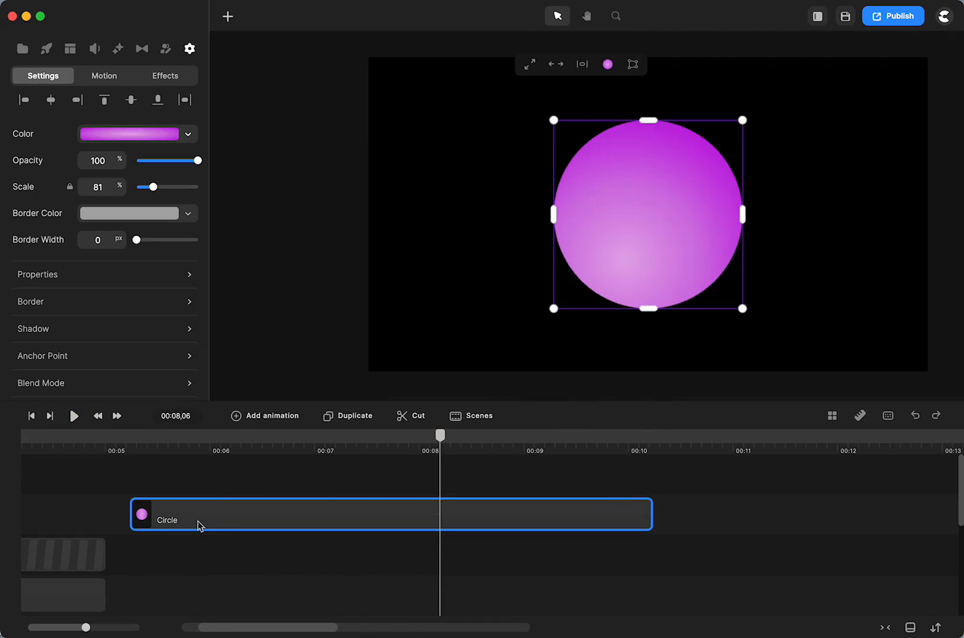
pyautogui.press('Delete')
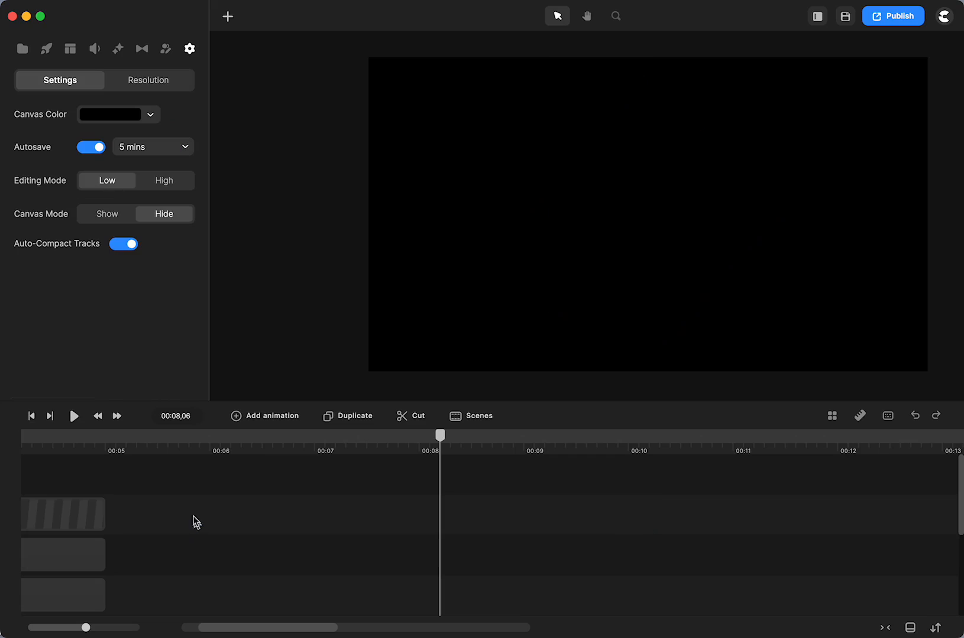
# Move the playhead to 00:05,12 and extend the gradient background clip past 00:09.
pyautogui.click(147, 447)
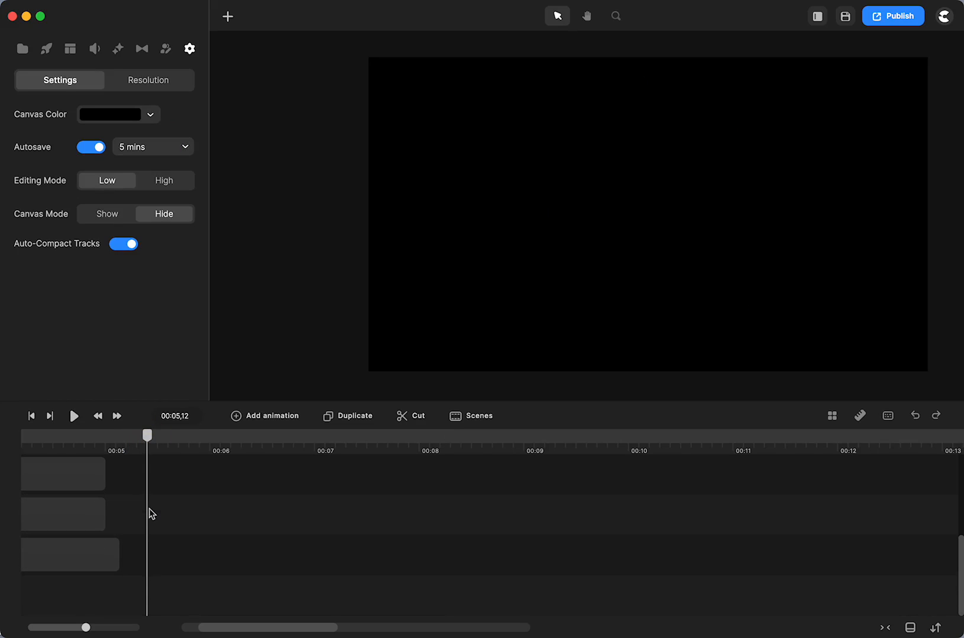
pyautogui.moveTo(122, 553); pyautogui.dragTo(577, 552)
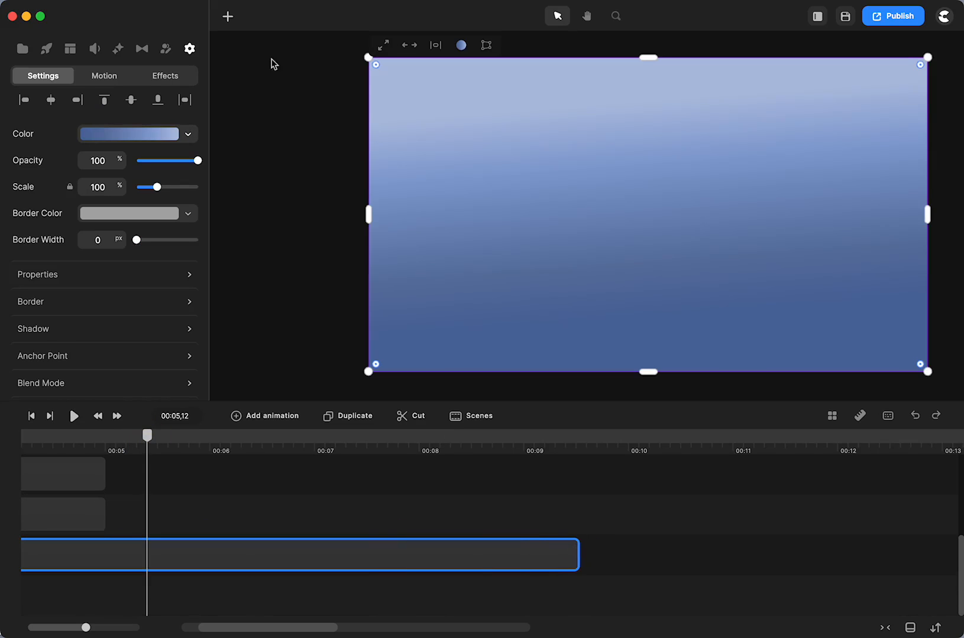
# Add a text element reading "color" at 00:05,12 and enlarge it to 306% scale.
pyautogui.click(229, 17)
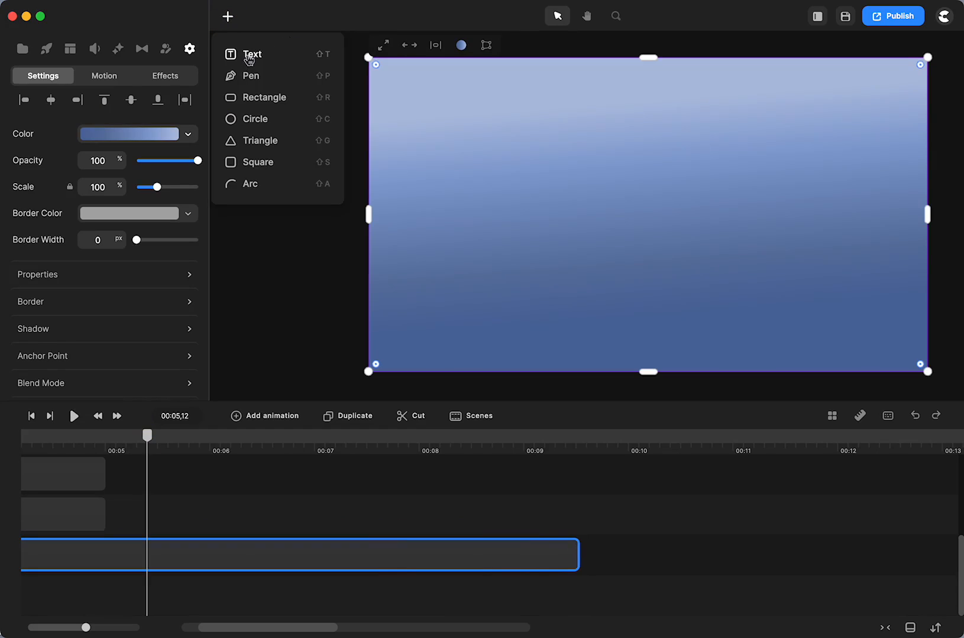
pyautogui.click(251, 54)
pyautogui.doubleClick(631, 214)
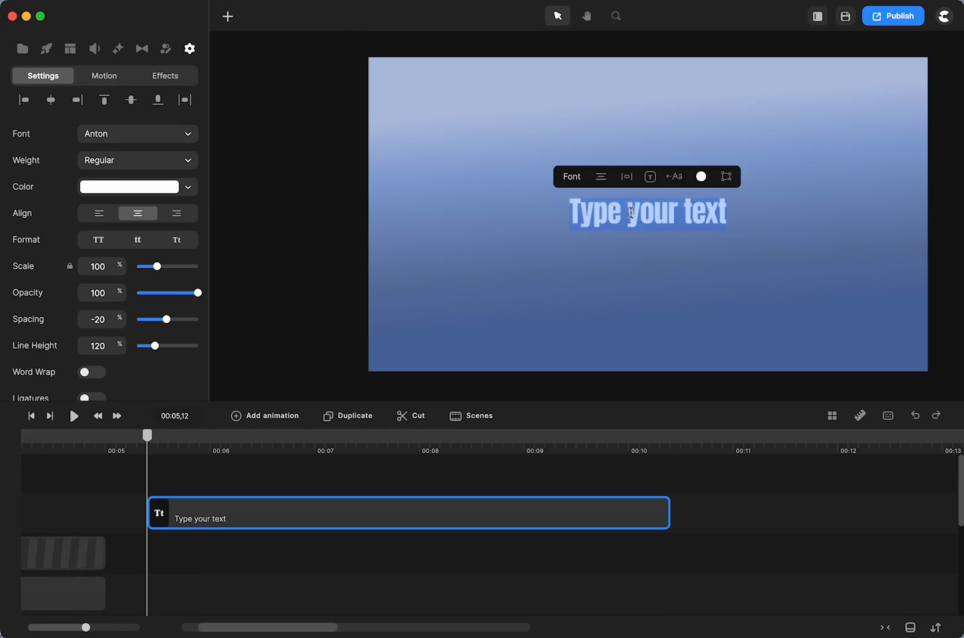
pyautogui.write('color')
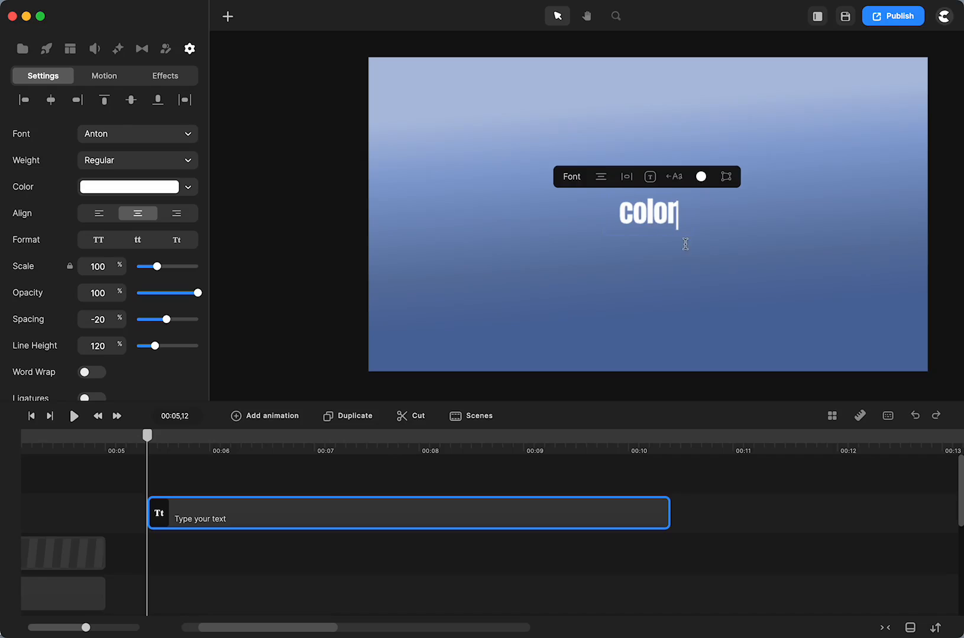
pyautogui.click(773, 277)
pyautogui.click(640, 210)
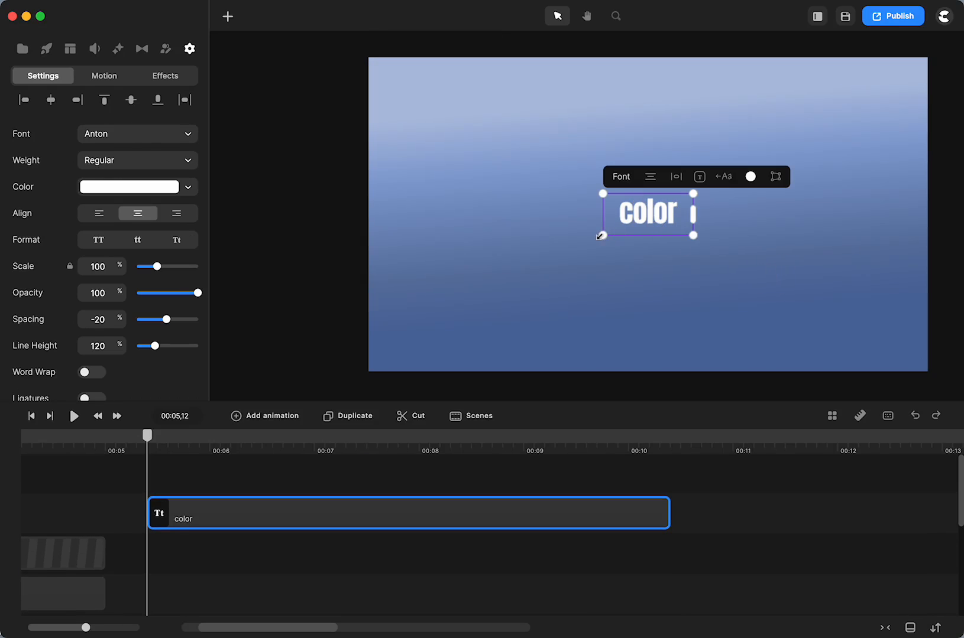
pyautogui.moveTo(601, 232); pyautogui.dragTo(432, 340)
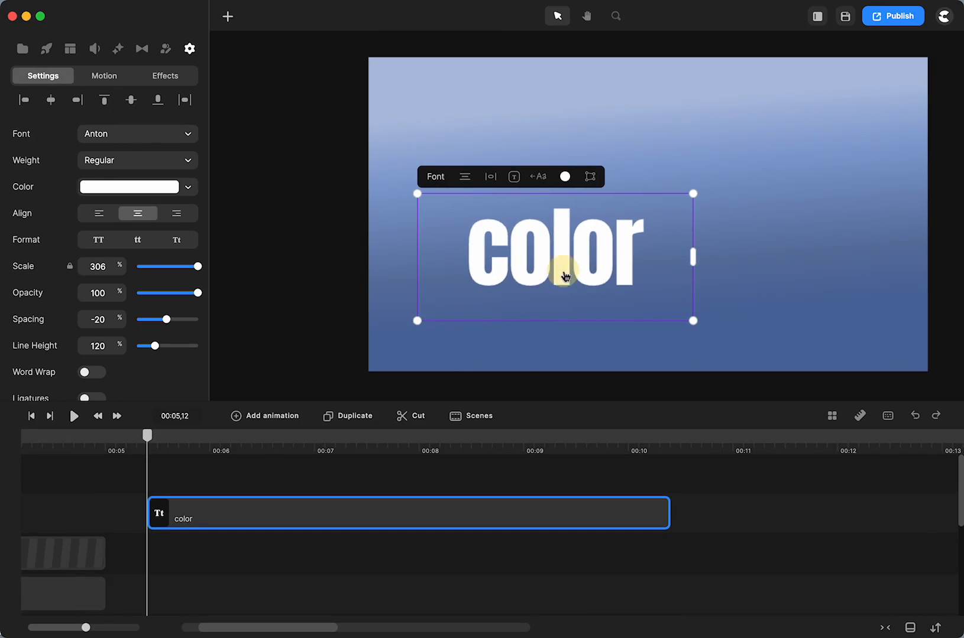
# Move the "color" text to just above the middle of the canvas and set its spacing to 59%.
pyautogui.moveTo(564, 273); pyautogui.dragTo(641, 215)
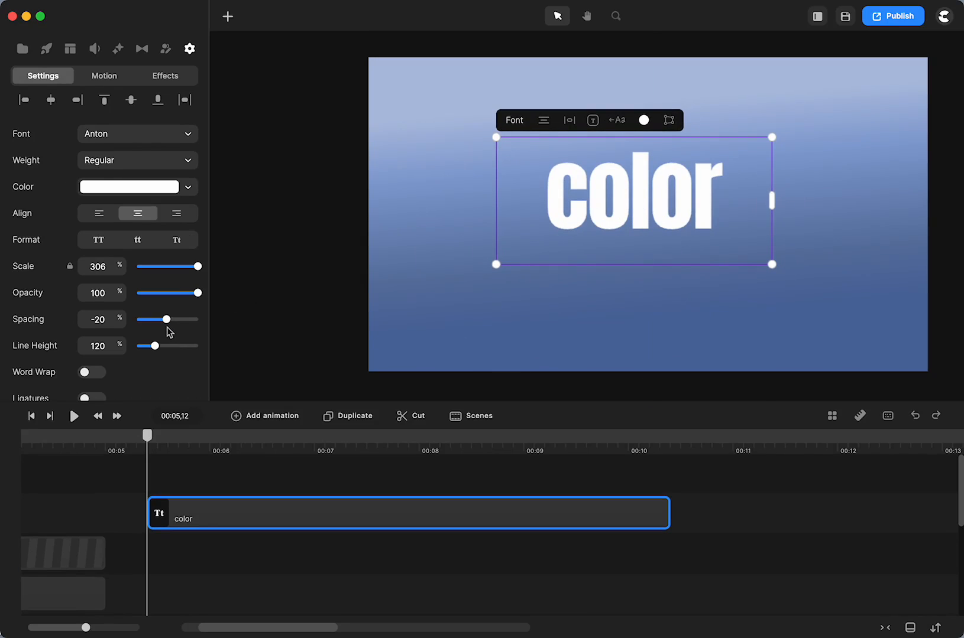
pyautogui.moveTo(166, 320); pyautogui.dragTo(170, 319)
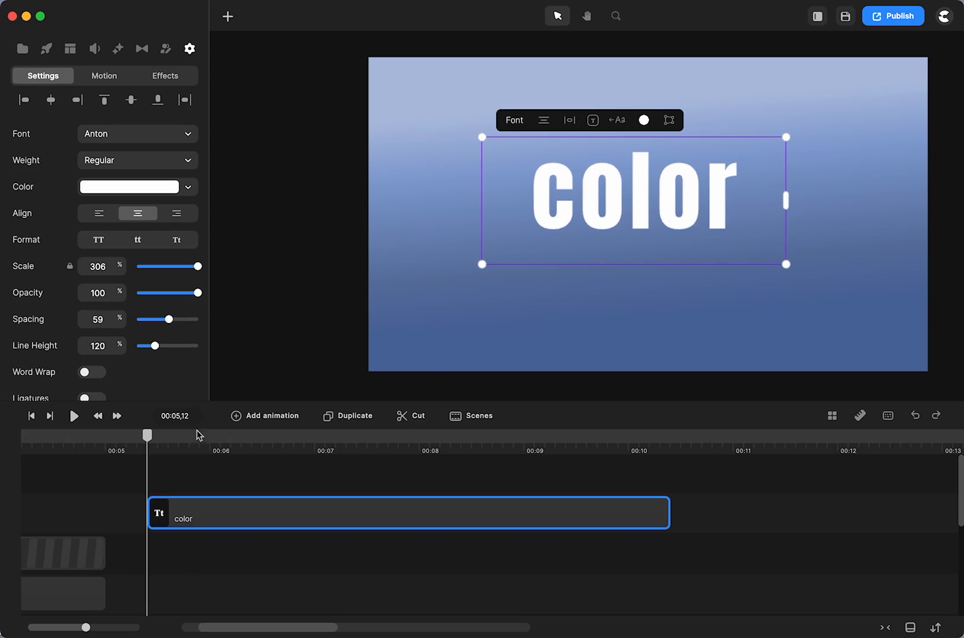
# Switch the "color" text's fill to a linear gradient and set its first color stop to red e50d0d.
pyautogui.click(189, 188)
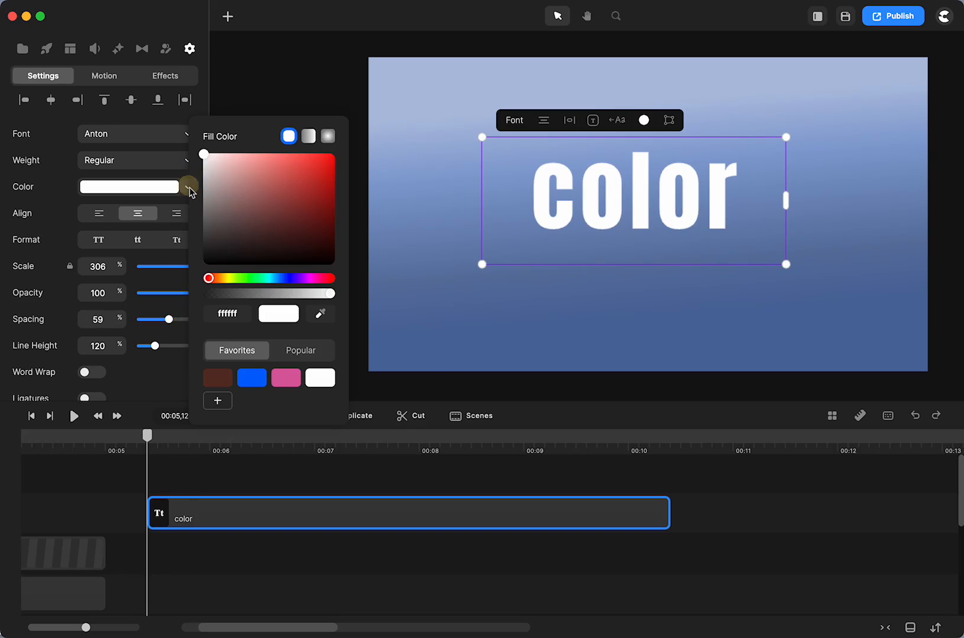
pyautogui.click(310, 137)
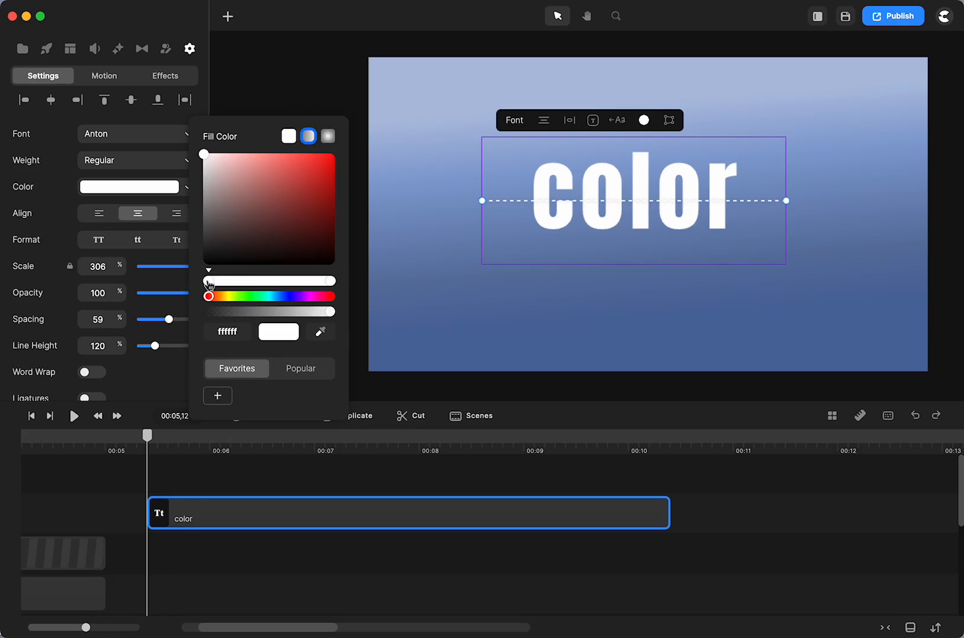
pyautogui.click(208, 281)
pyautogui.click(328, 166)
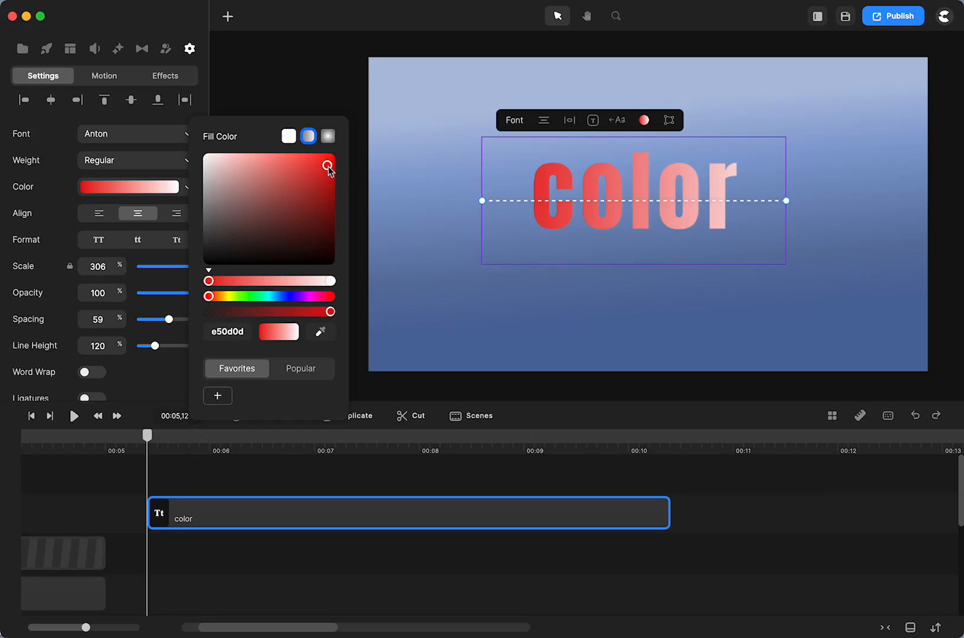
# Set the last color stop of the "color" text's gradient to white ffffff and add a middle stop in dark blue 262a5b.
pyautogui.click(332, 283)
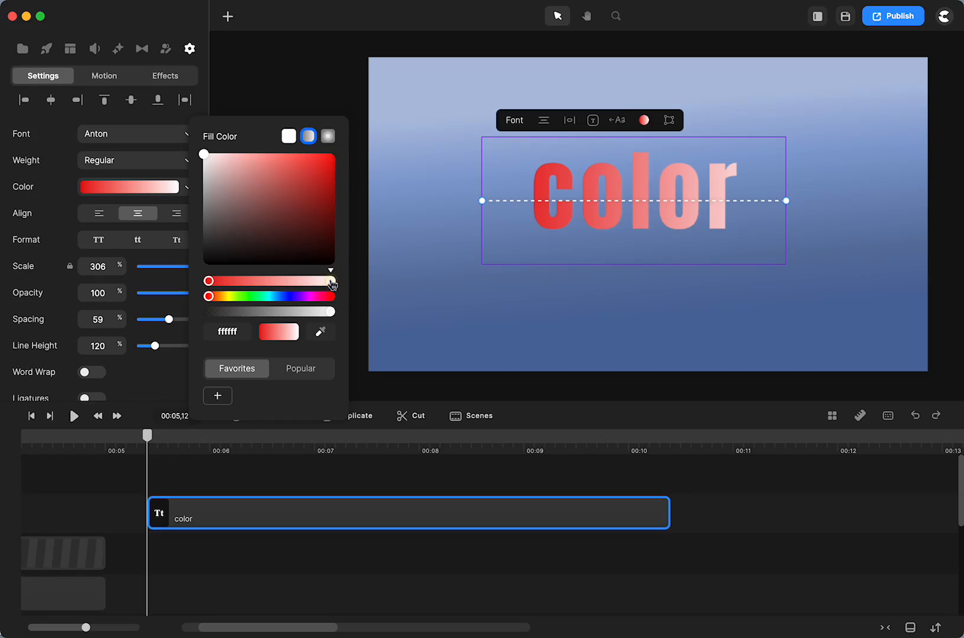
pyautogui.click(208, 166)
pyautogui.click(197, 144)
pyautogui.click(269, 282)
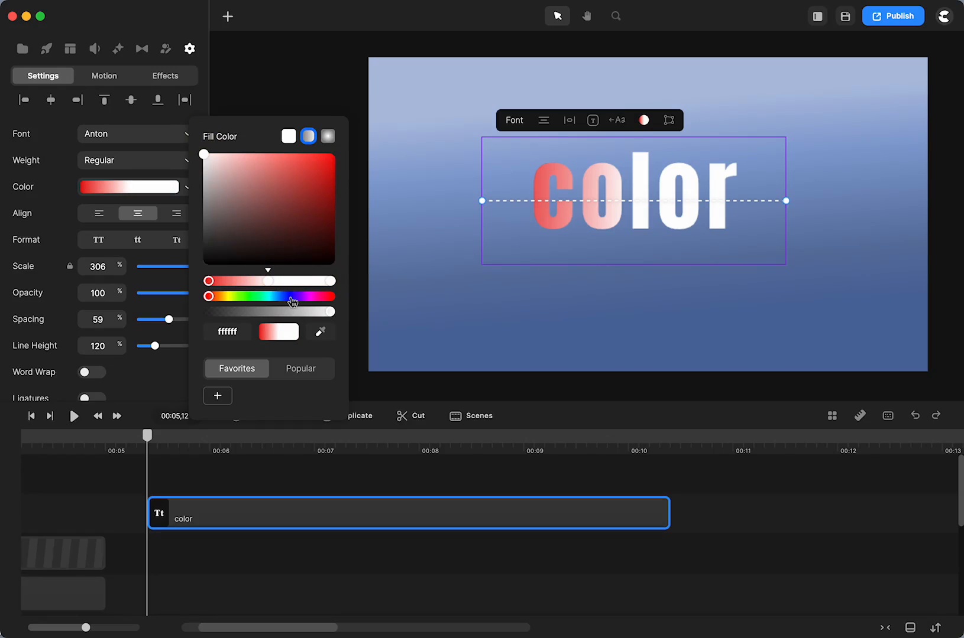
pyautogui.click(289, 297)
pyautogui.click(279, 225)
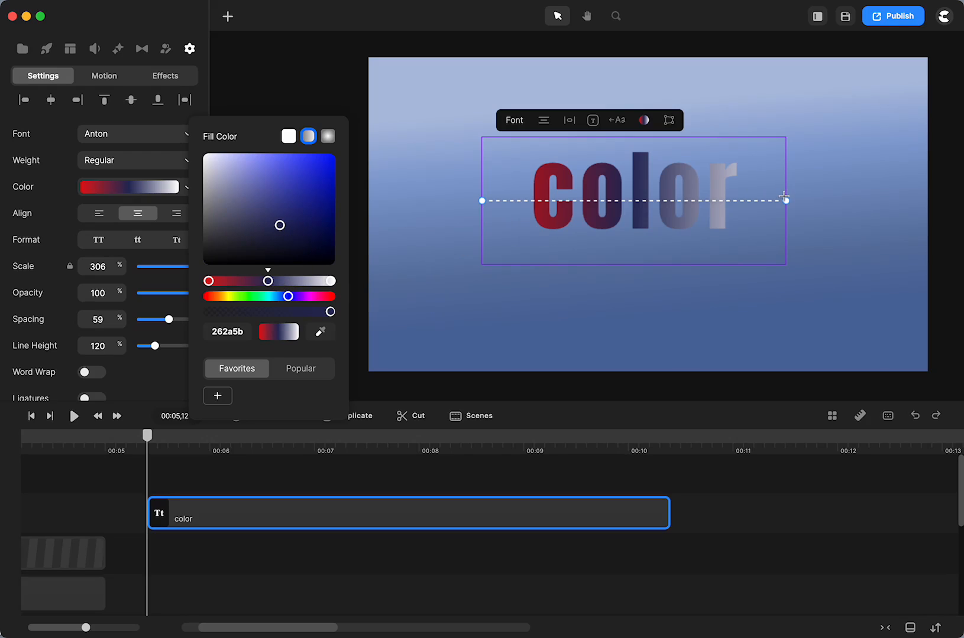
# Shift the gradient line on the "color" text, starting it beyond the text box's left edge and ending it at the letter "r".
pyautogui.moveTo(787, 200); pyautogui.dragTo(731, 206)
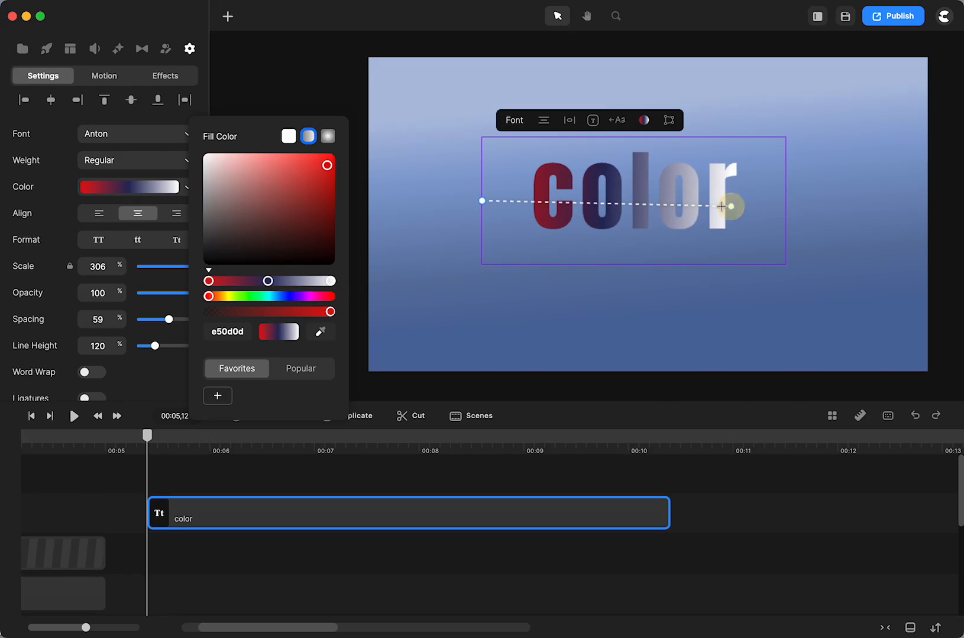
pyautogui.moveTo(483, 201)
pyautogui.mouseDown()
pyautogui.moveTo(543, 205)
pyautogui.moveTo(413, 204)
pyautogui.moveTo(428, 204)
pyautogui.mouseUp()
pyautogui.moveTo(730, 205)
pyautogui.mouseDown()
pyautogui.moveTo(753, 204)
pyautogui.moveTo(738, 203)
pyautogui.mouseUp()
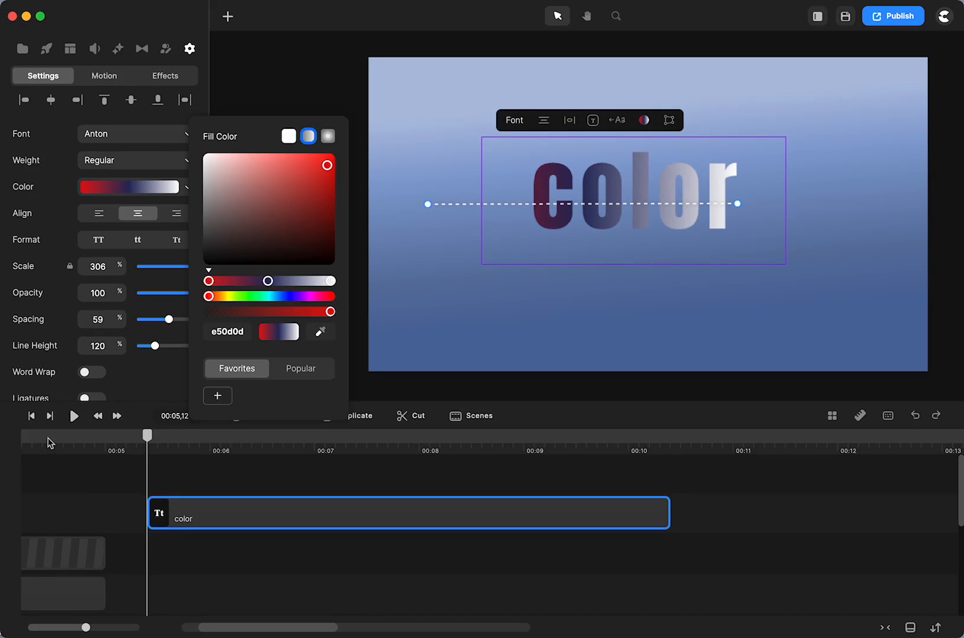
# Move the playhead to 00:04,14 and open the fill color of the tilted "text" element to examine its gradient stops.
pyautogui.click(47, 442)
pyautogui.hscroll(-5, 116, 514)
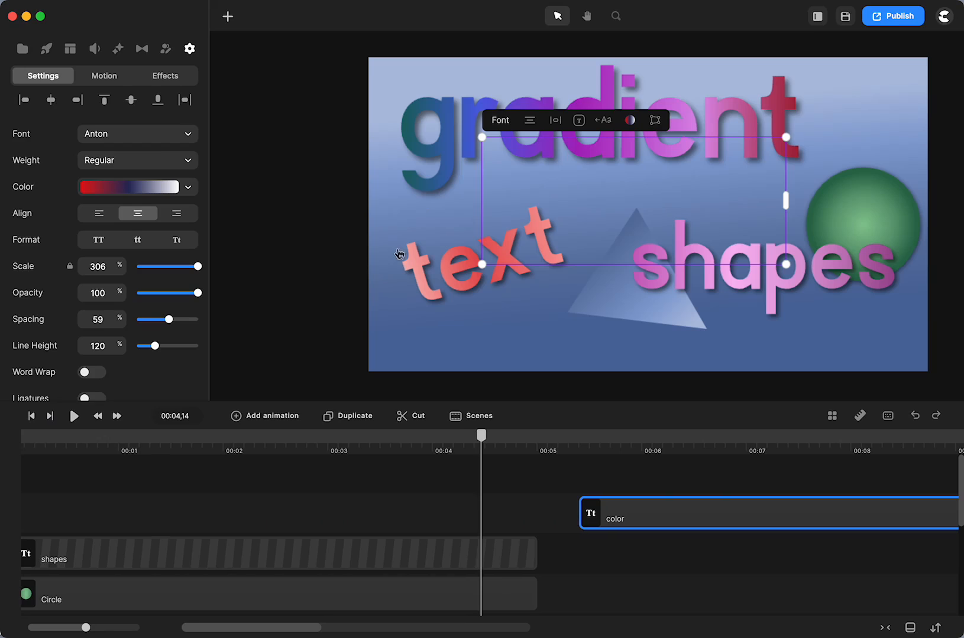
pyautogui.click(417, 258)
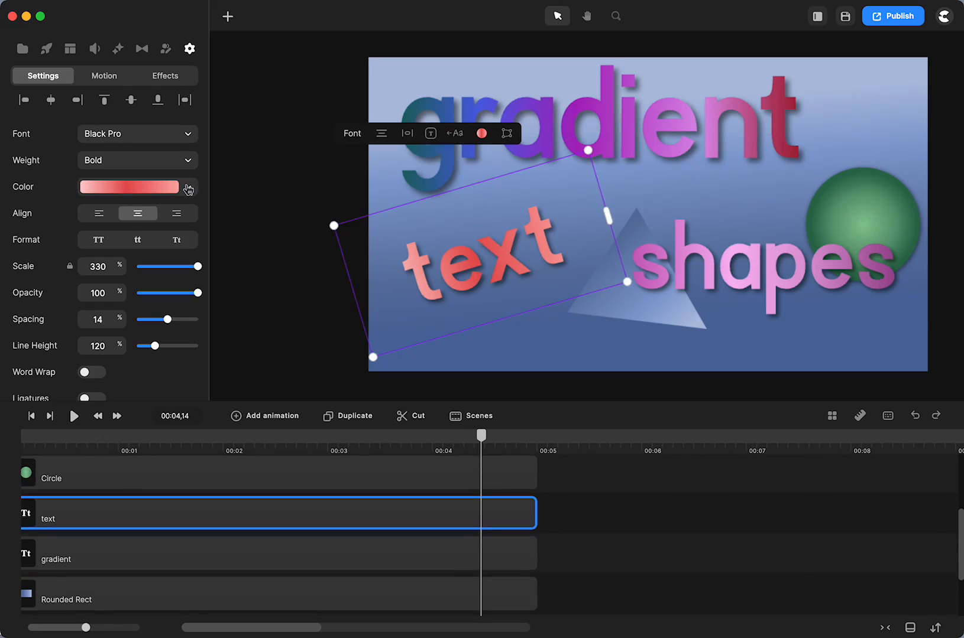
pyautogui.click(187, 188)
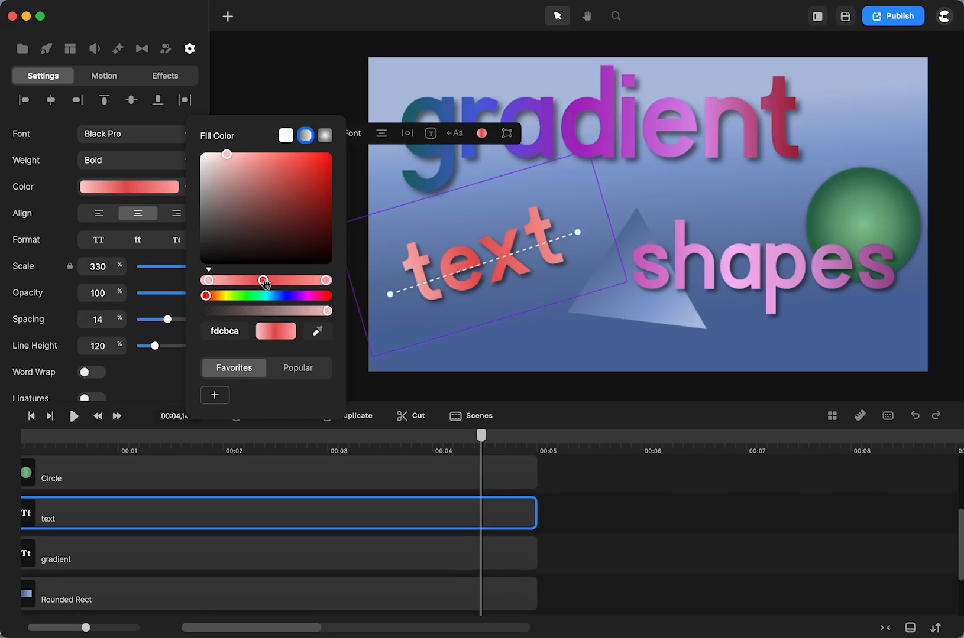
# Unlock the "shapes" text clip and open its fill color to examine the gradient stops.
pyautogui.click(773, 269)
pyautogui.click(773, 269)
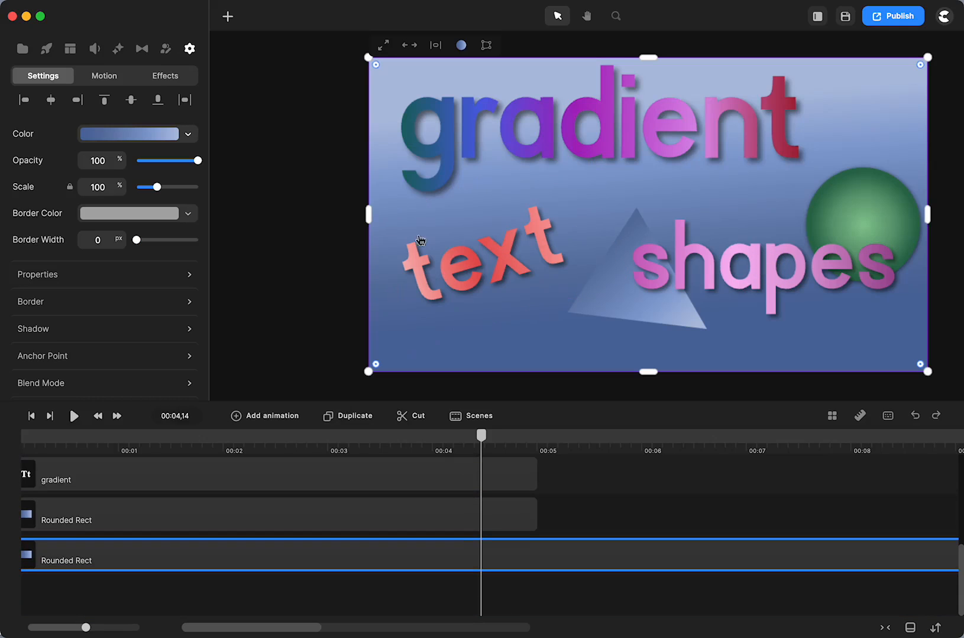
pyautogui.scroll(5, 497, 550)
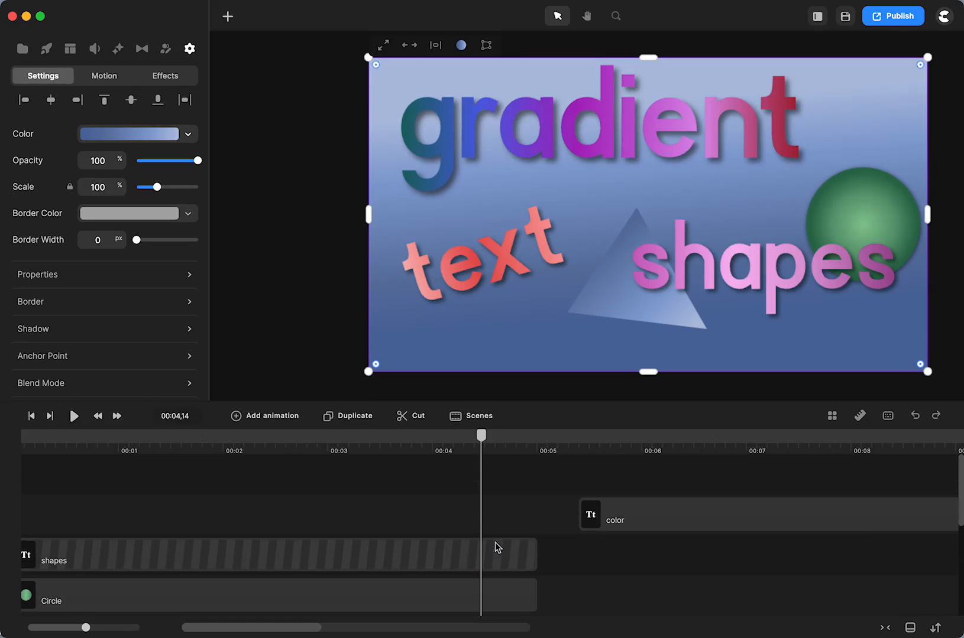
pyautogui.rightClick(445, 547)
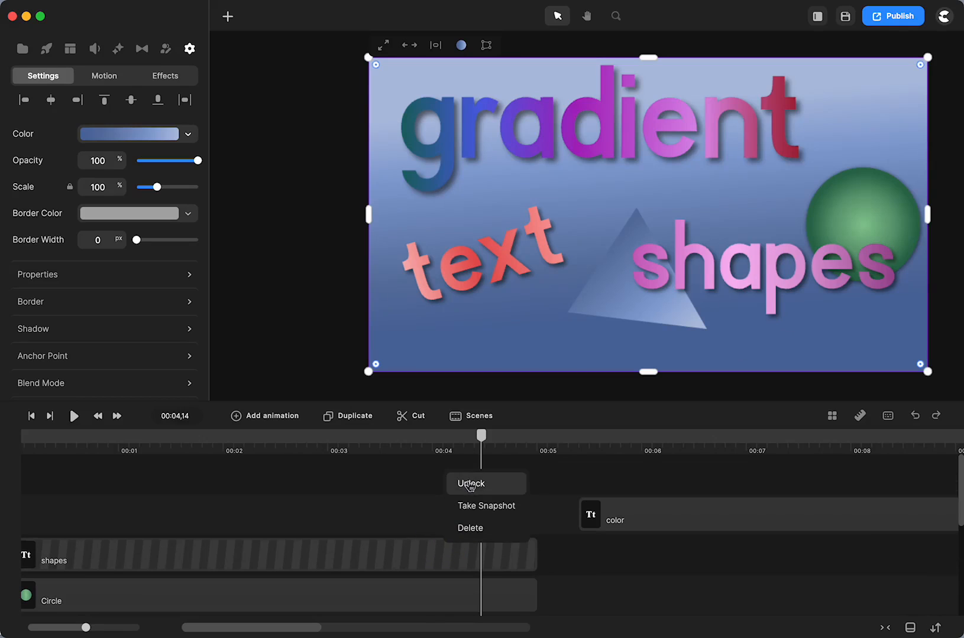
pyautogui.click(471, 485)
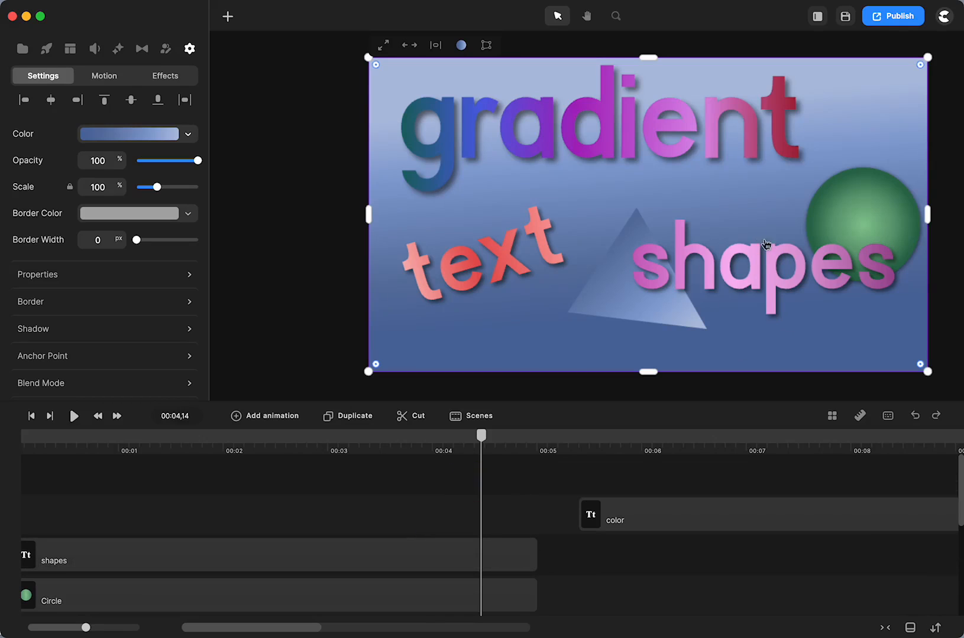
pyautogui.click(759, 274)
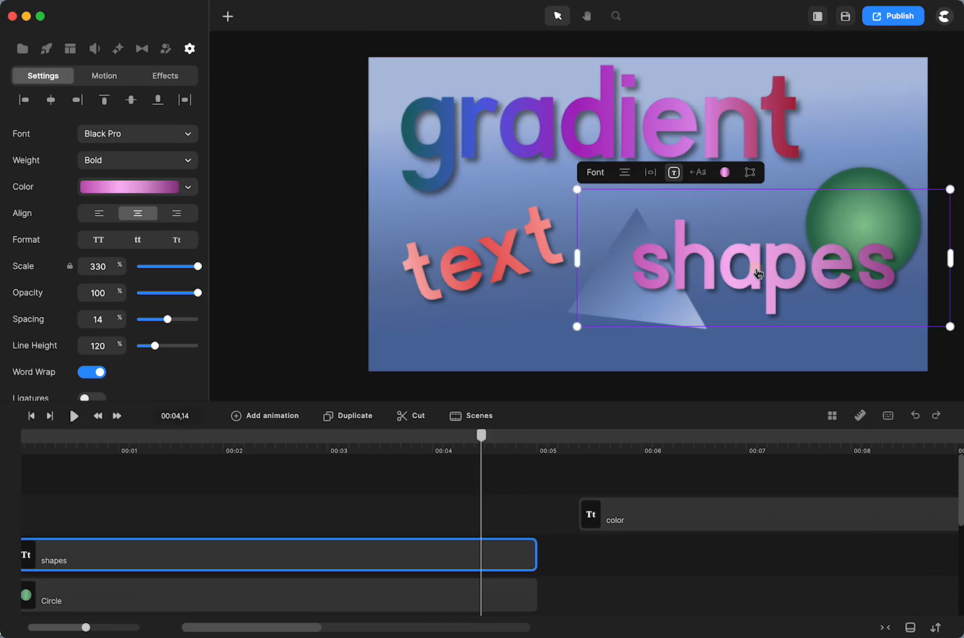
pyautogui.click(189, 188)
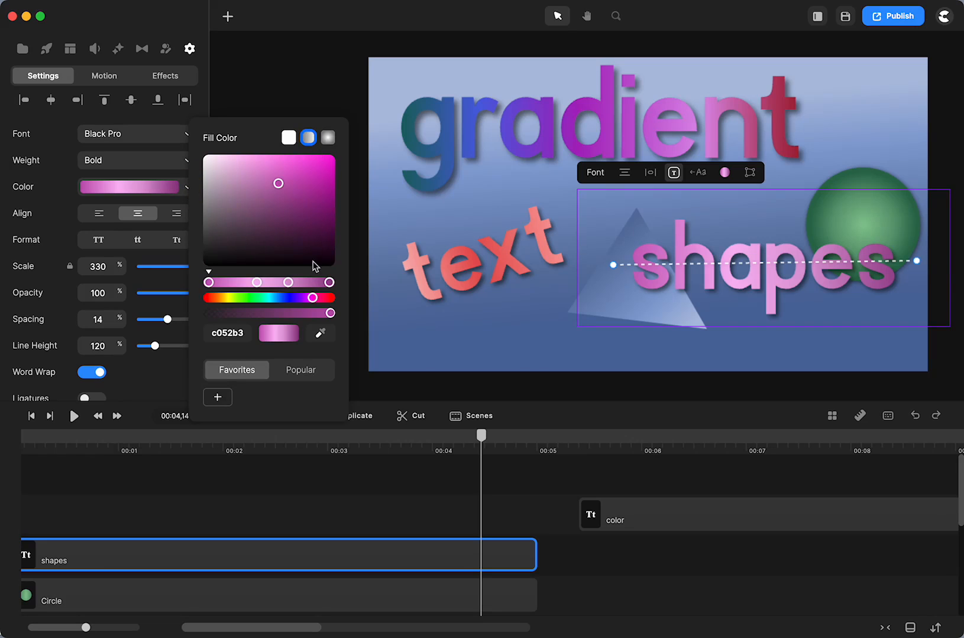